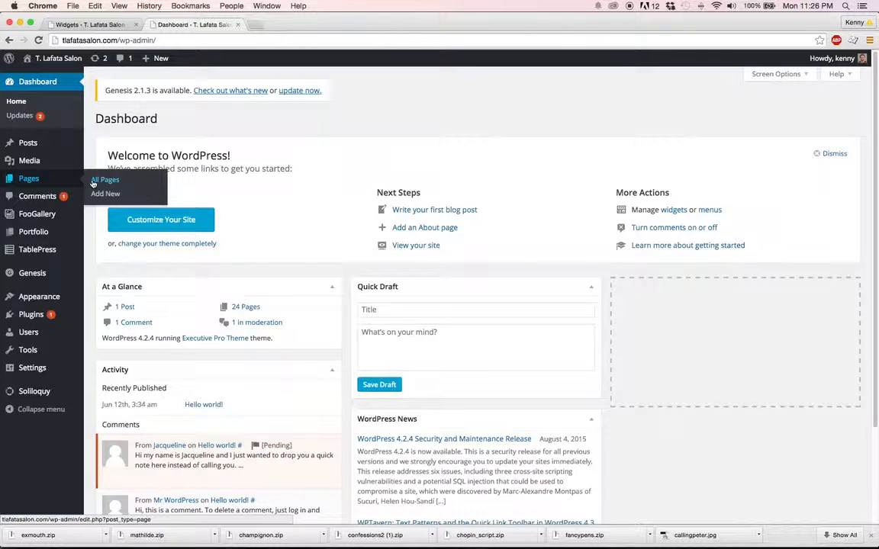
Open the list of all site pages and look through both pages of the listing
click(96, 181)
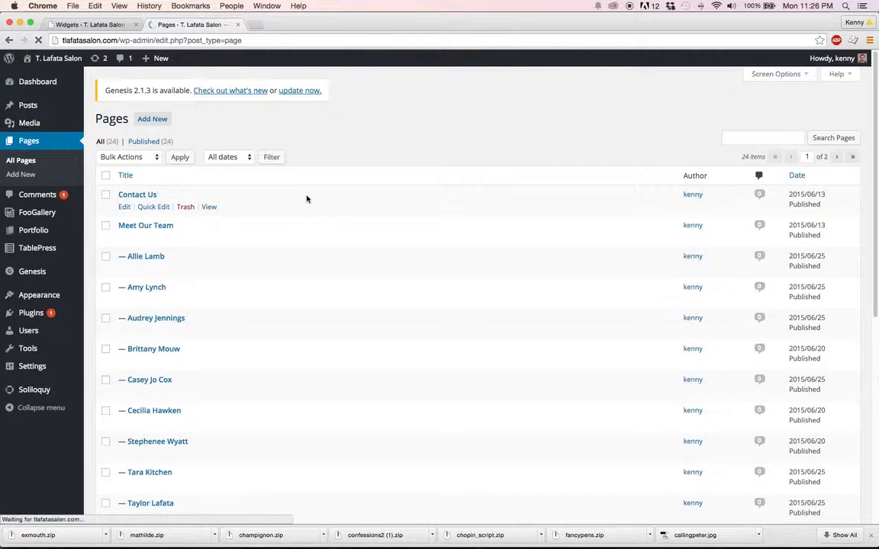
scroll(307, 199, down, 2)
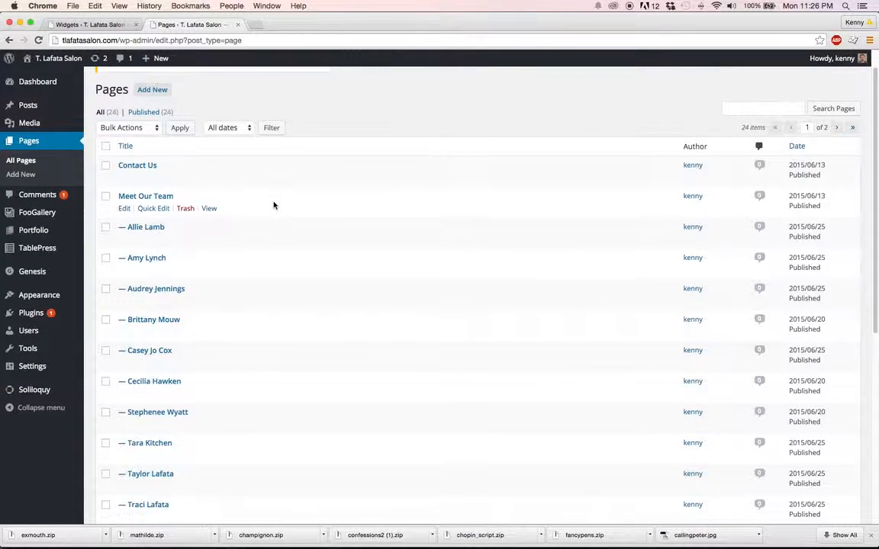
scroll(274, 205, down, 3)
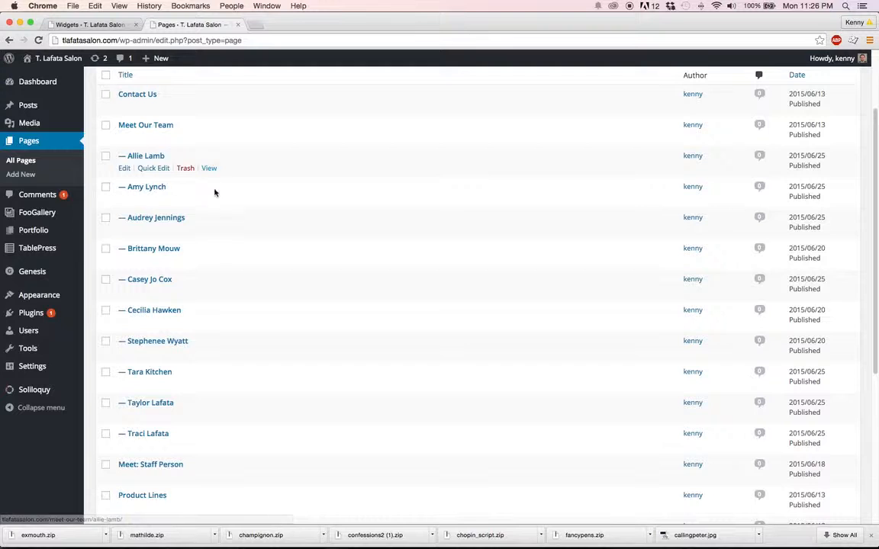
scroll(247, 231, down, 1)
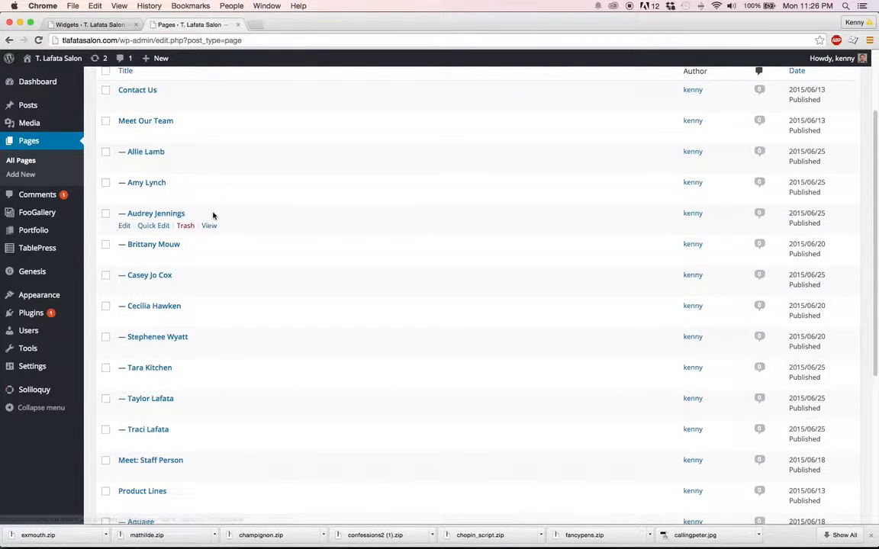
scroll(217, 219, down, 5)
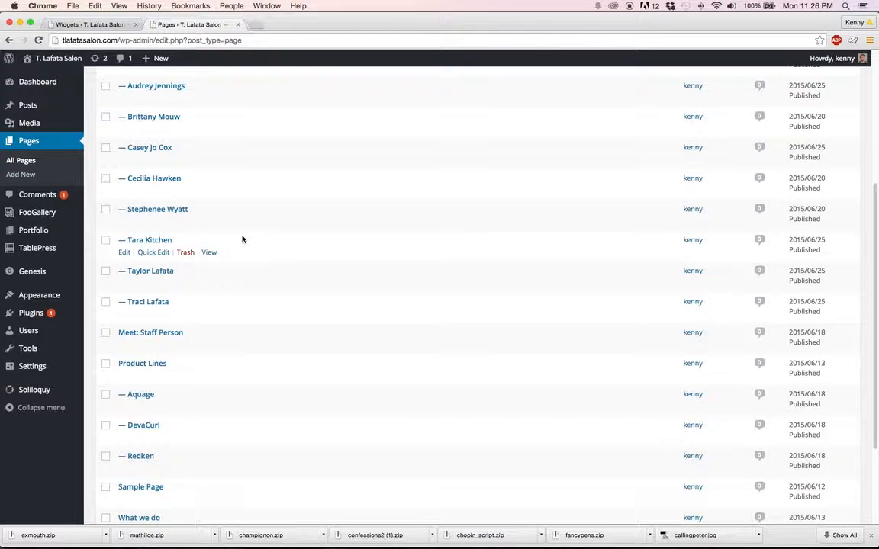
scroll(243, 240, down, 4)
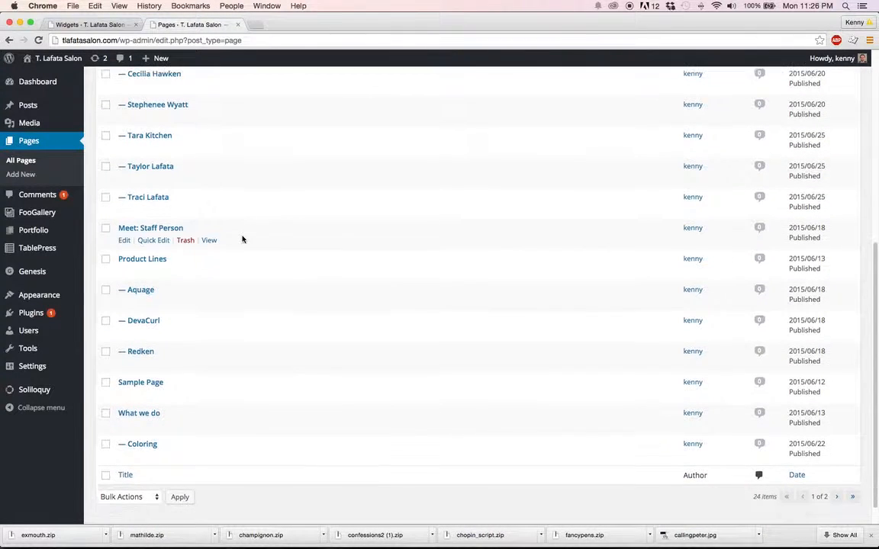
scroll(232, 242, down, 1)
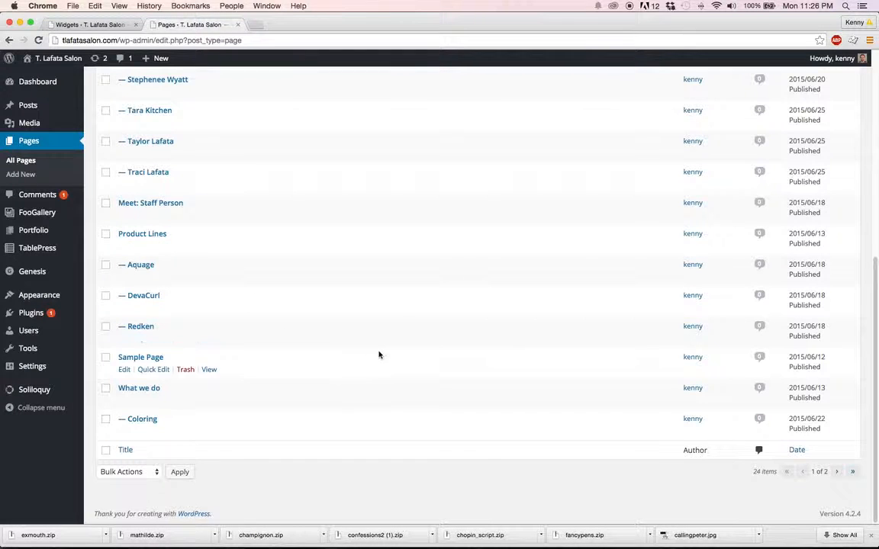
click(836, 471)
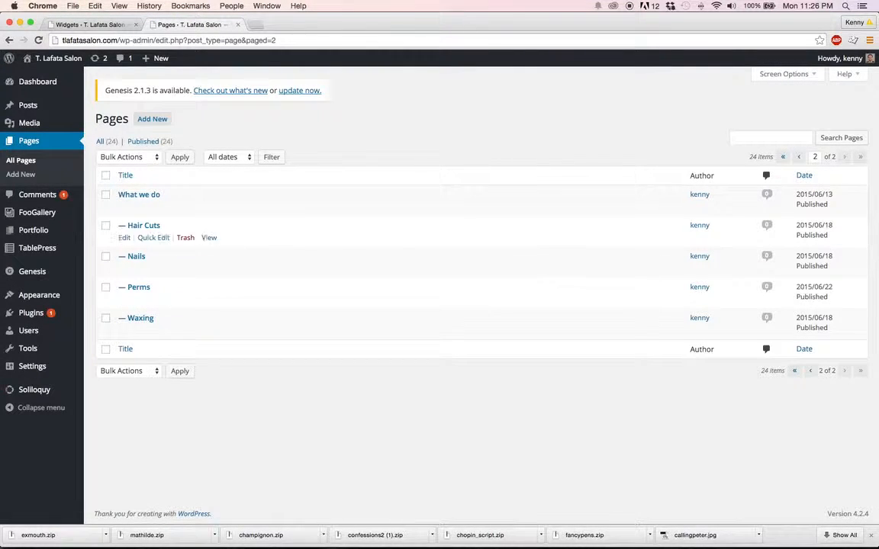
click(799, 157)
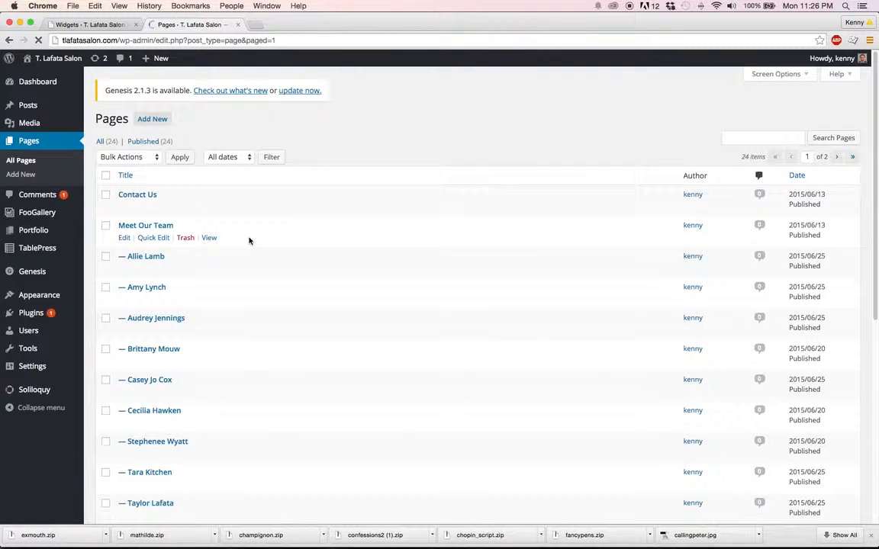
Open the first team member's page under Meet Our Team for editing and preview how it looks on the site
scroll(248, 241, down, 1)
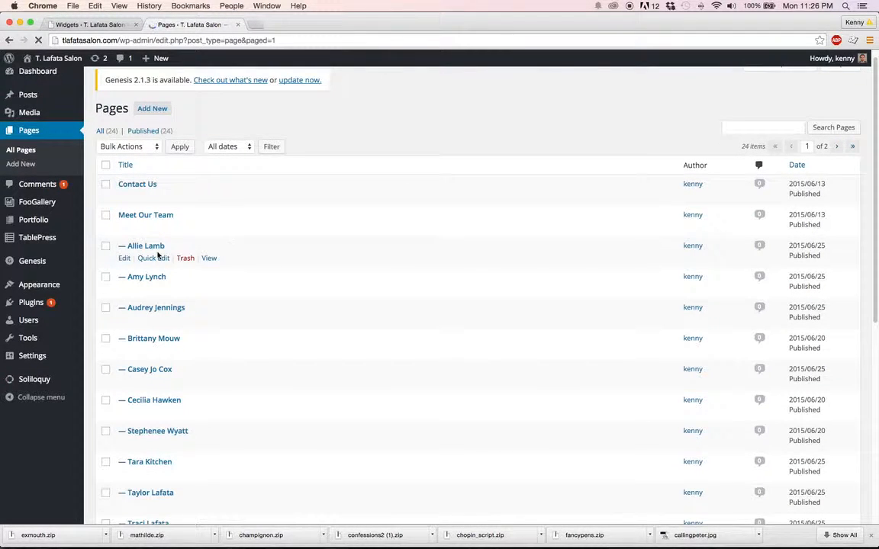
click(124, 259)
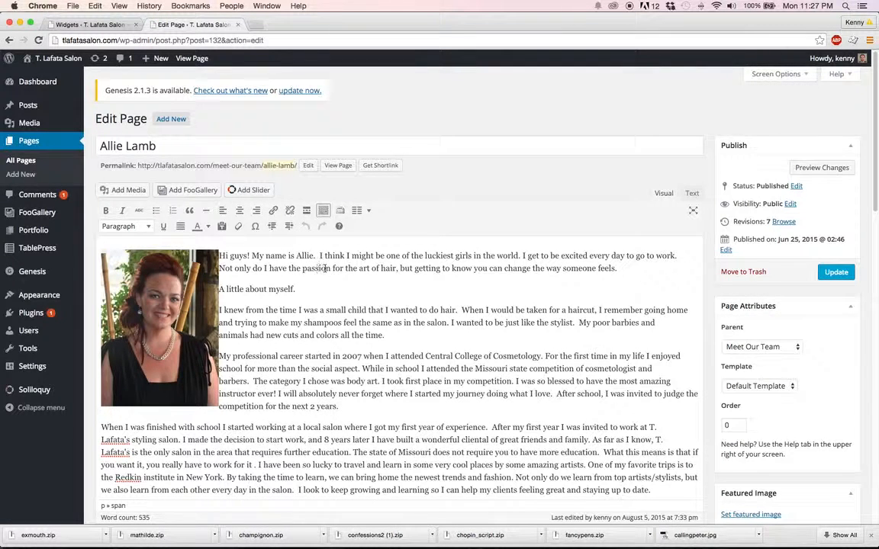
click(795, 168)
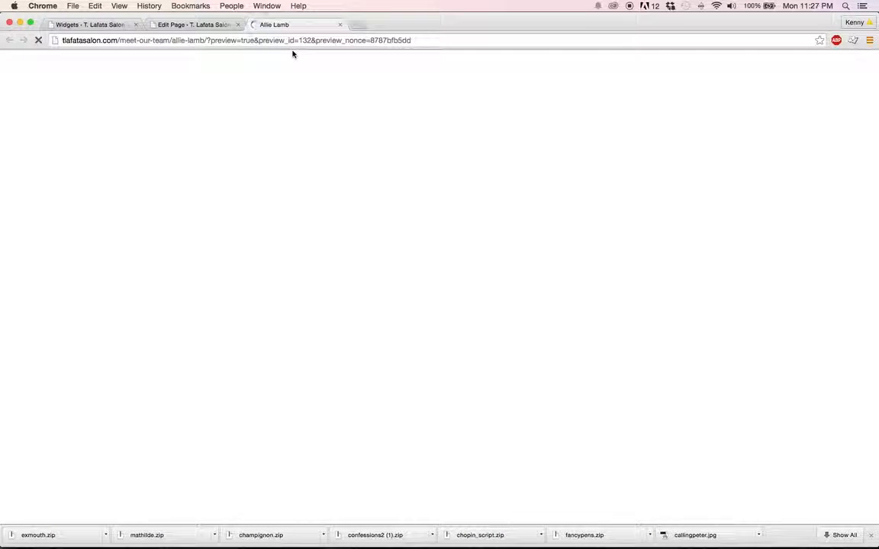
scroll(537, 298, down, 3)
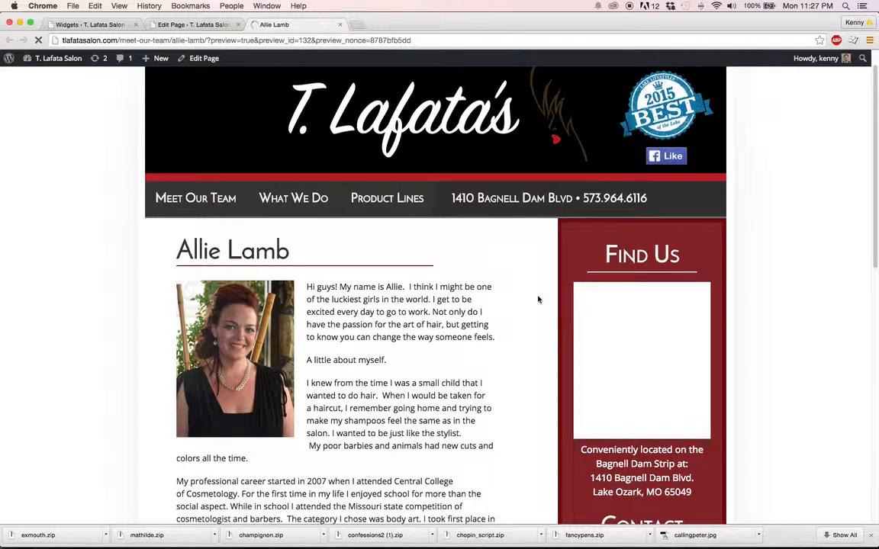
scroll(537, 298, down, 6)
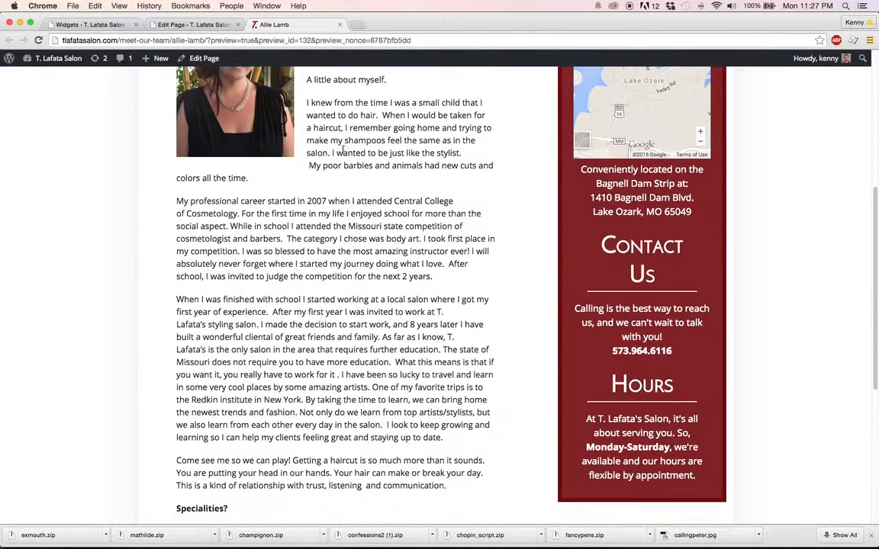
Back in the page editor, reword the line "A little about myself." to "Now, let me tell you a little about myself."
click(169, 24)
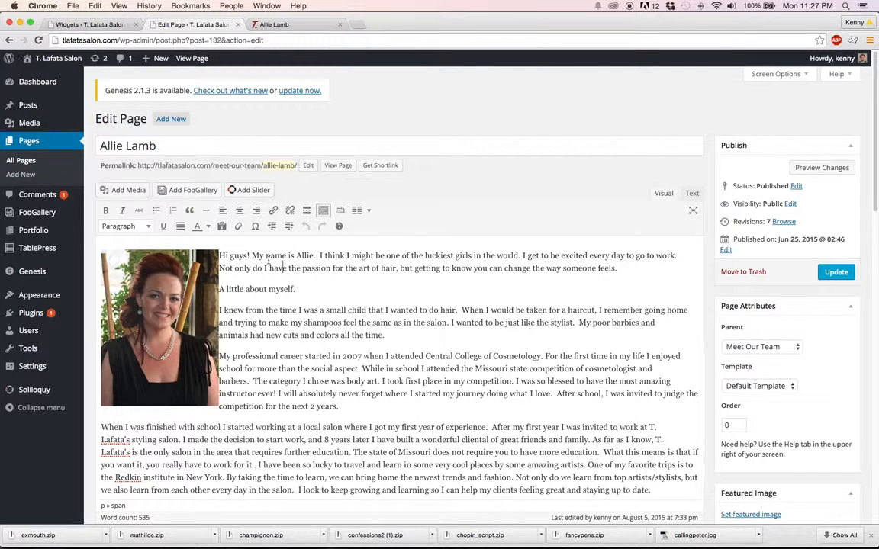
scroll(268, 259, down, 2)
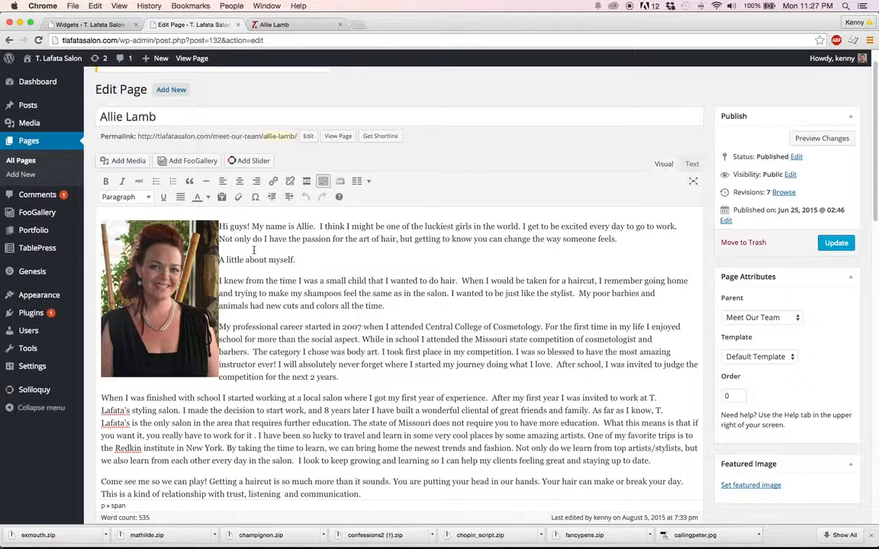
text(Now, let me t)
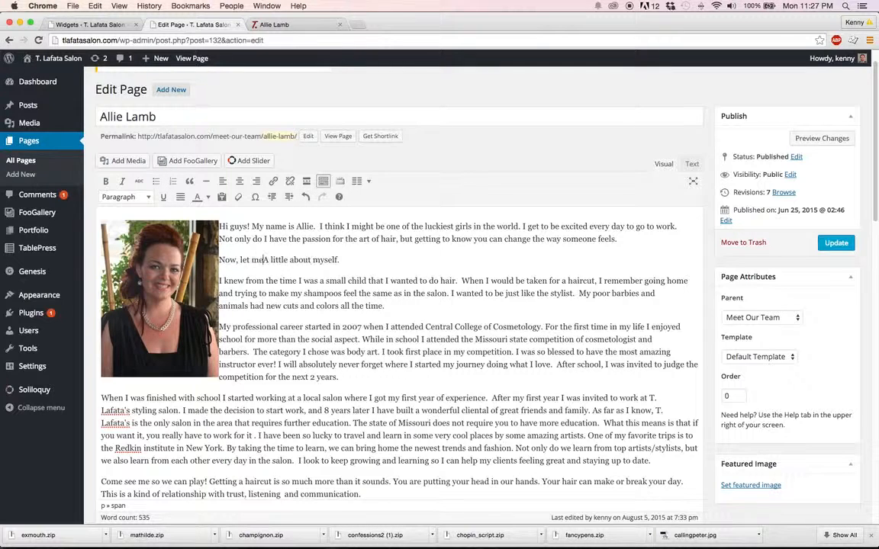
text(ell you a)
key(Delete)
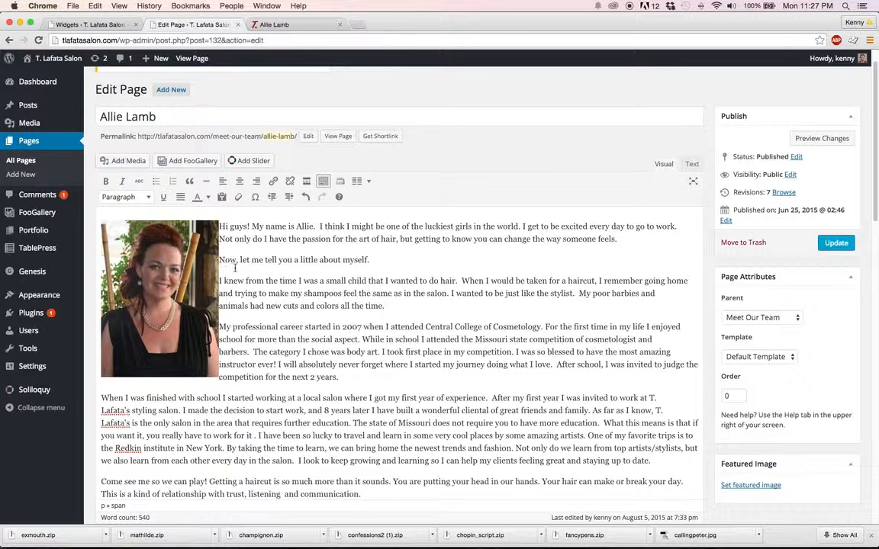
Try bold and italic formatting on the phrase "I think I might be one" in the opening paragraph, removing both again
drag(319, 226, 399, 226)
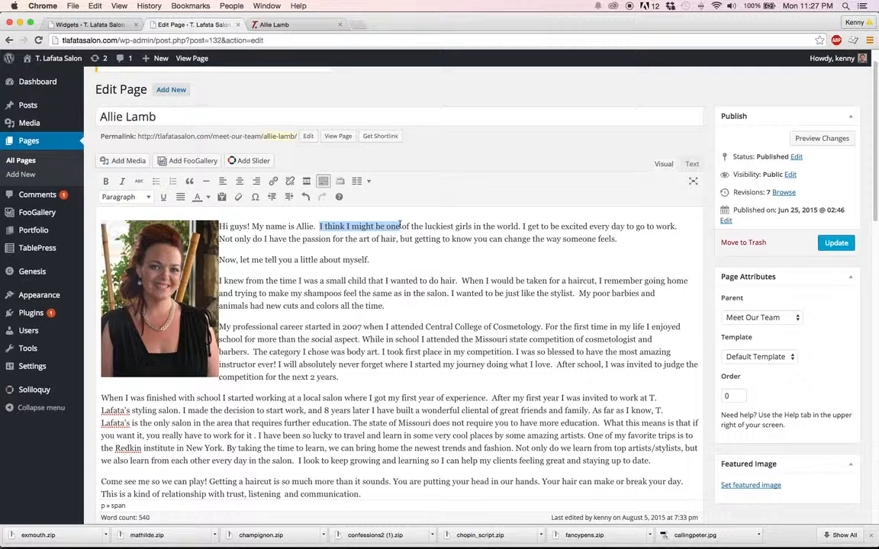
click(104, 182)
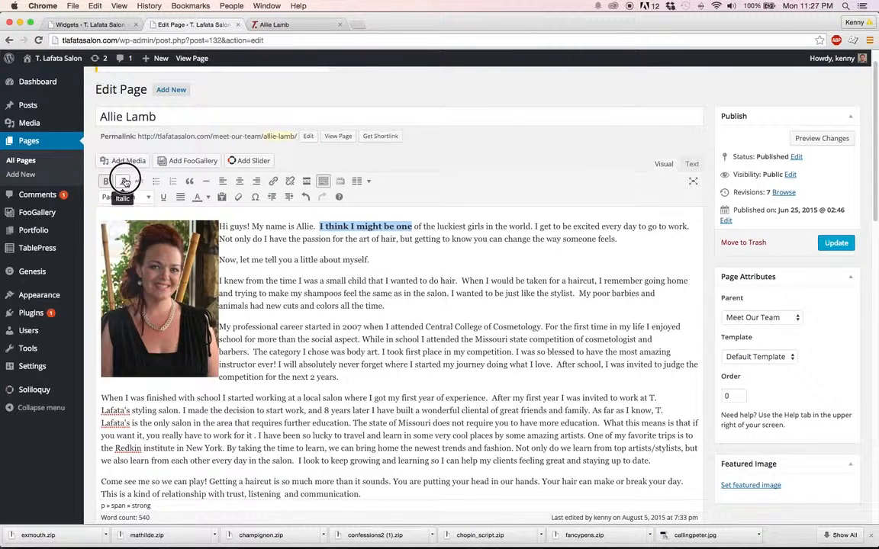
click(123, 182)
click(123, 182)
click(104, 181)
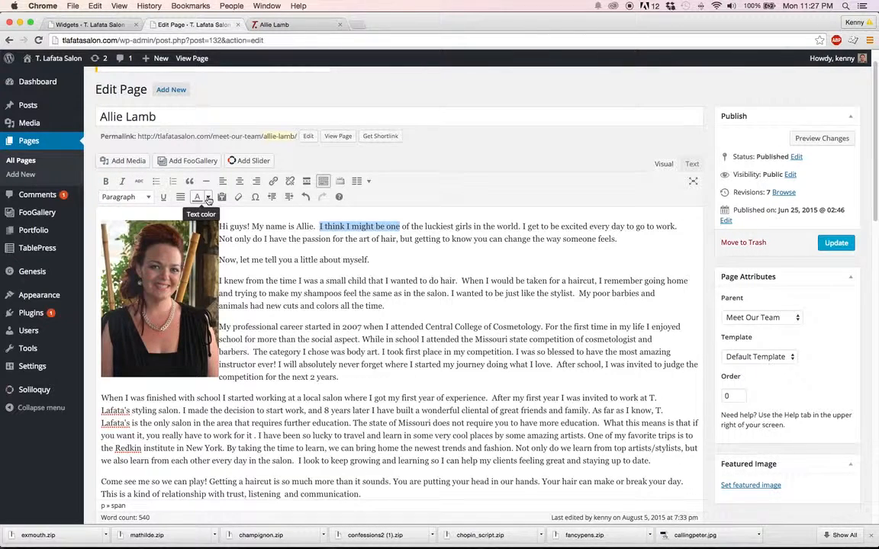
Color the phrase "I think I might be one" in the opening paragraph orange
click(207, 197)
click(208, 222)
click(374, 238)
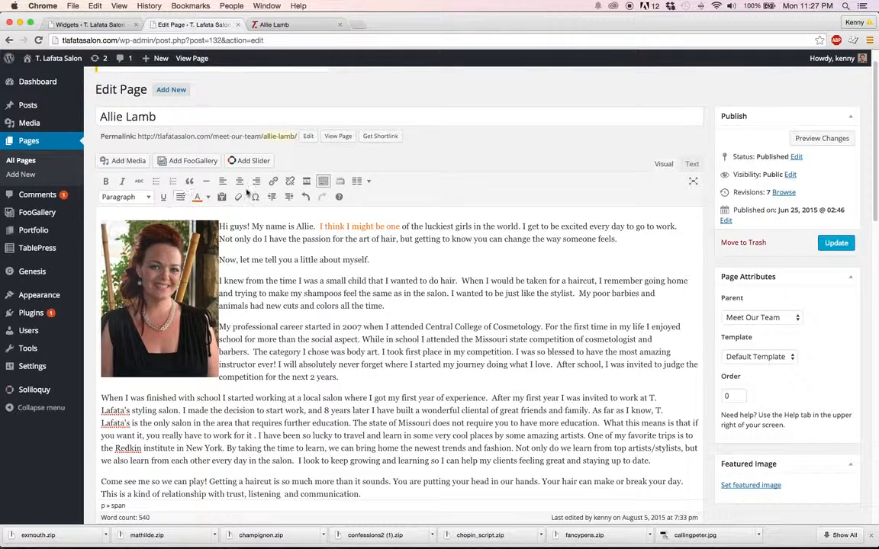
Collapse the editor's second row of formatting controls and restore it
click(322, 180)
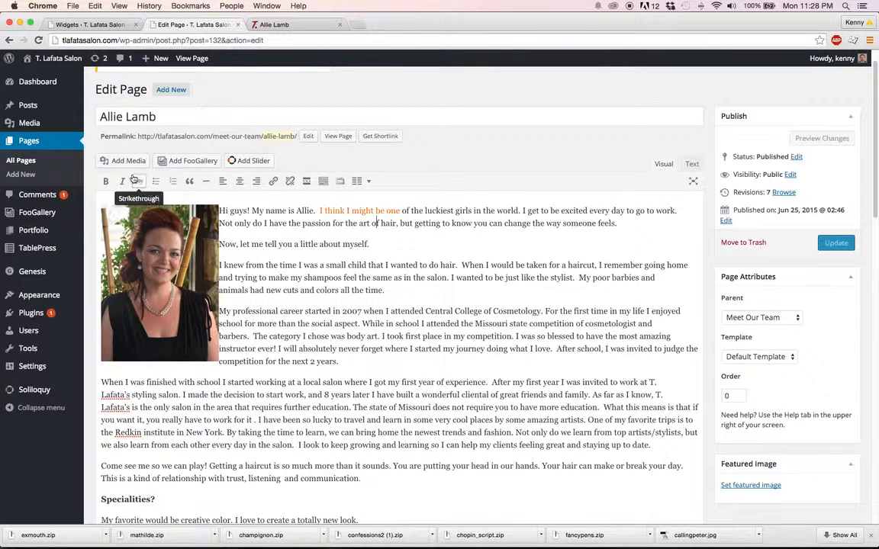
click(323, 182)
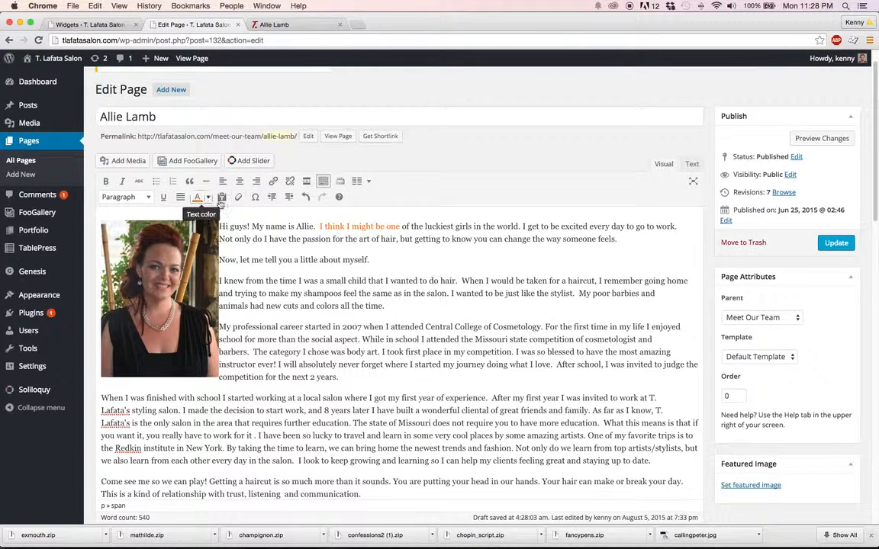
click(226, 198)
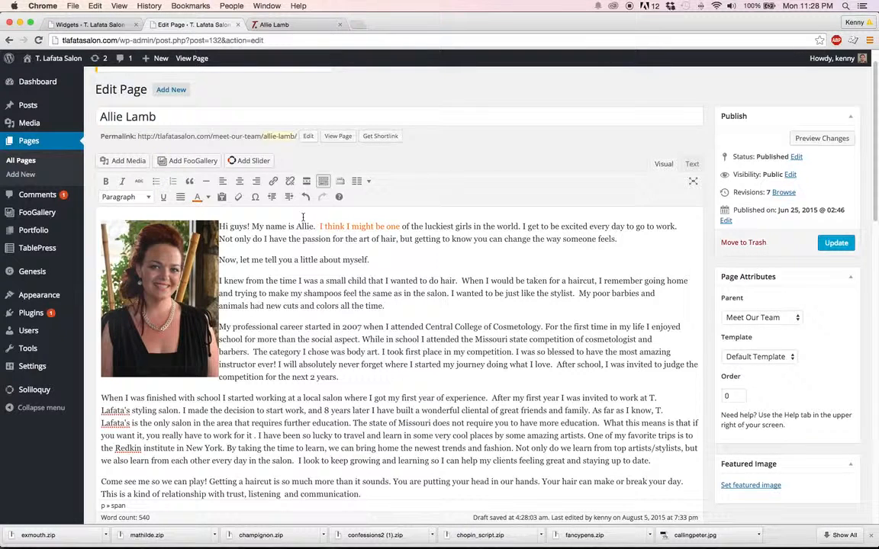
Preview the edited page on the site and check the recolored phrase and the reworded line in the biography
click(814, 140)
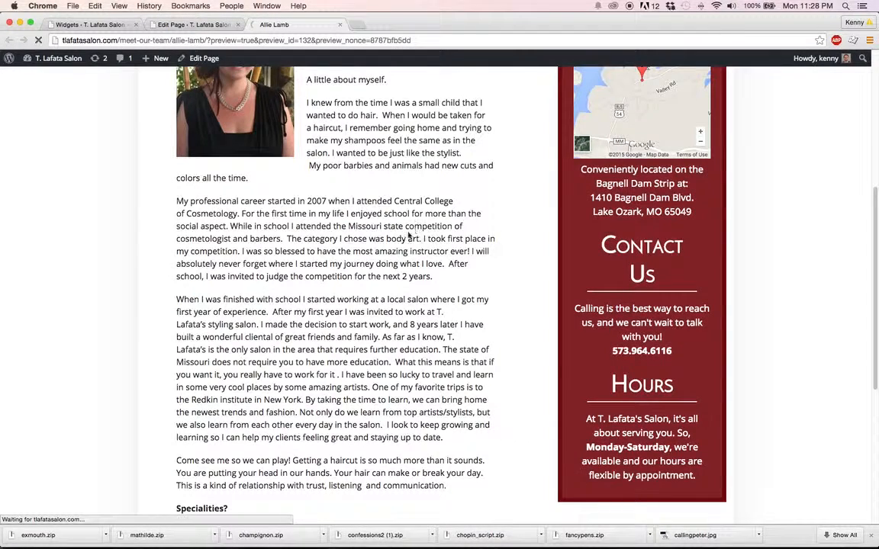
scroll(412, 230, up, 5)
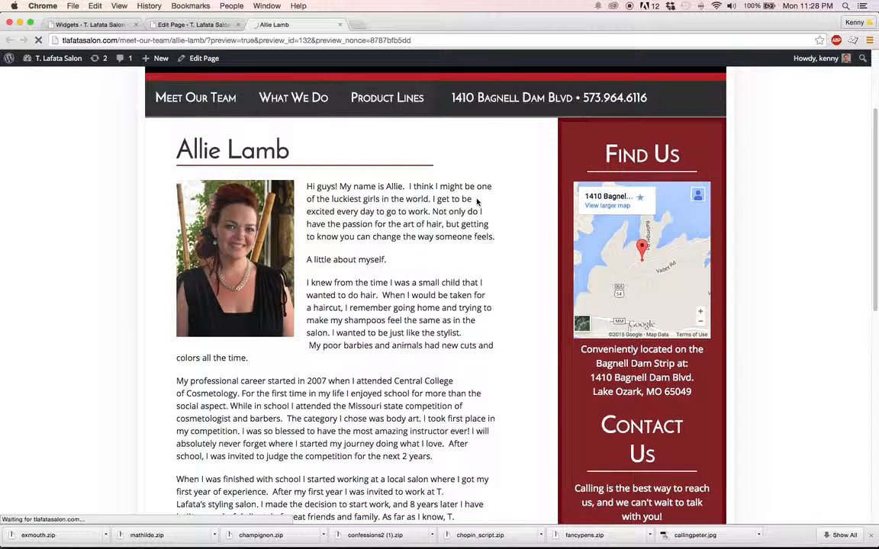
scroll(477, 201, down, 2)
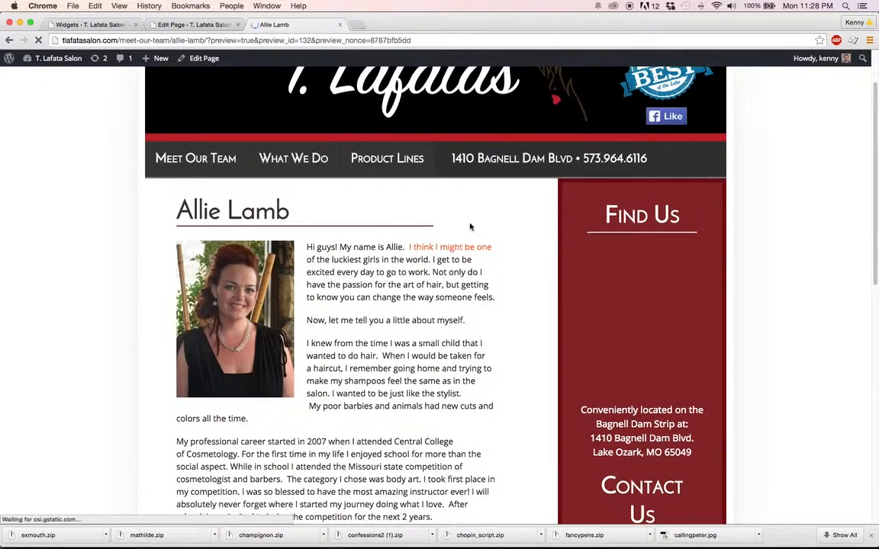
drag(447, 247, 490, 248)
click(470, 248)
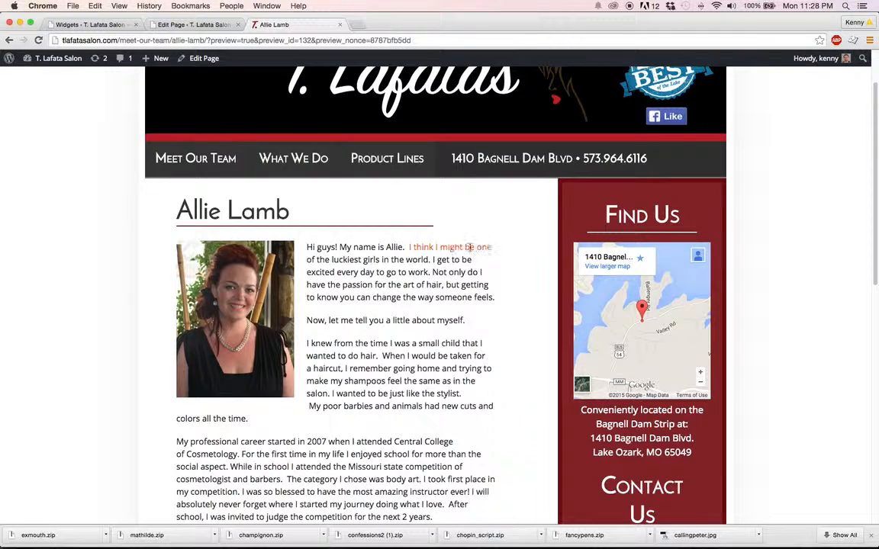
scroll(470, 248, down, 1)
scroll(469, 250, down, 1)
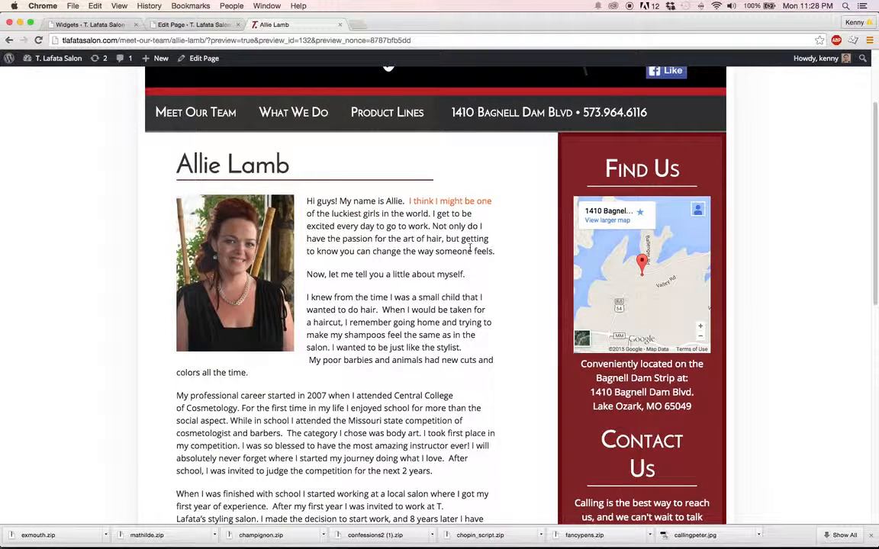
scroll(470, 248, down, 2)
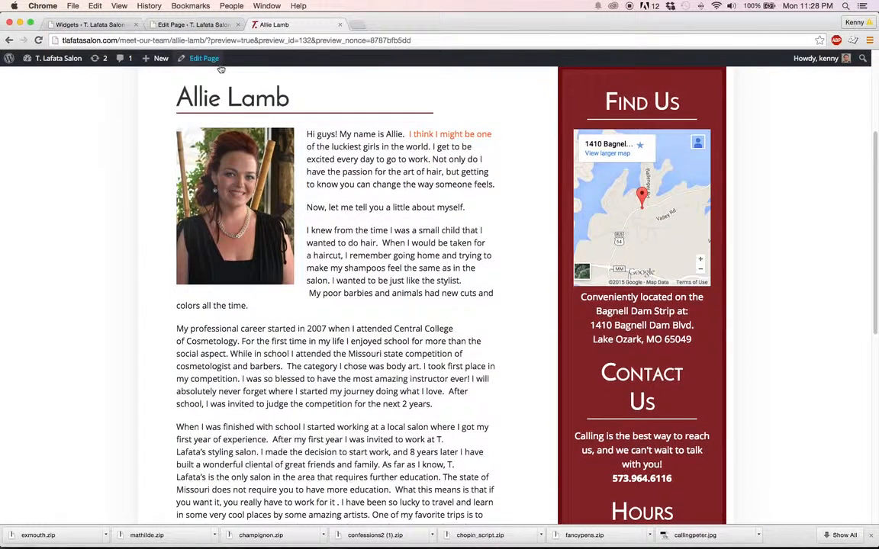
Return to the page editor and examine the available parent pages, keeping Meet Our Team as the parent
click(180, 23)
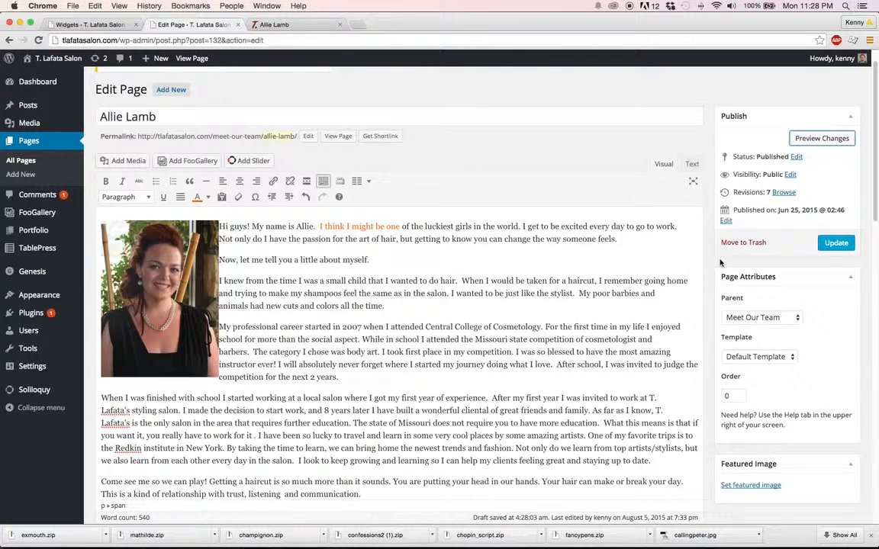
scroll(720, 267, down, 5)
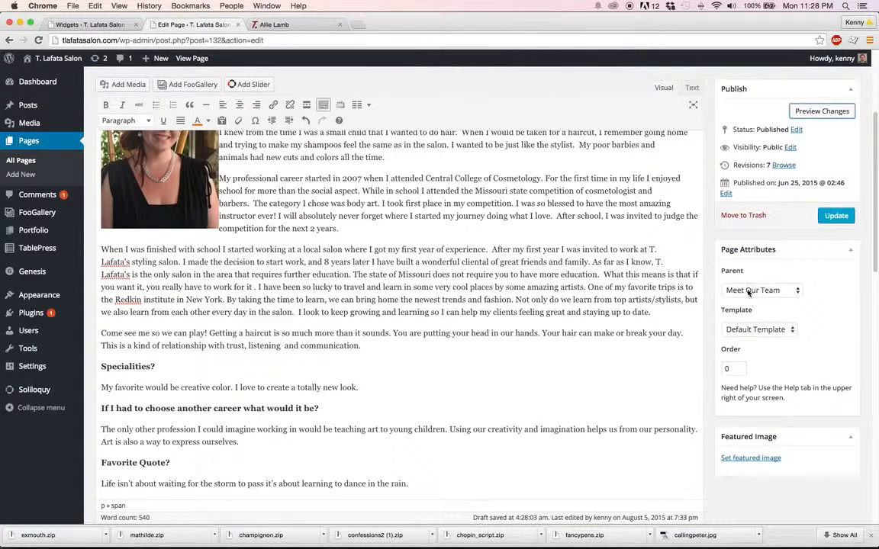
click(750, 291)
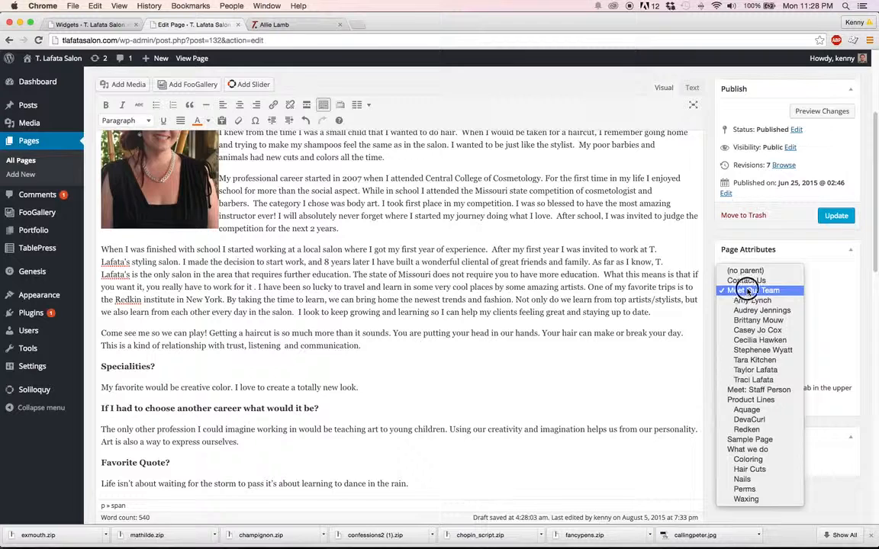
click(748, 290)
click(755, 277)
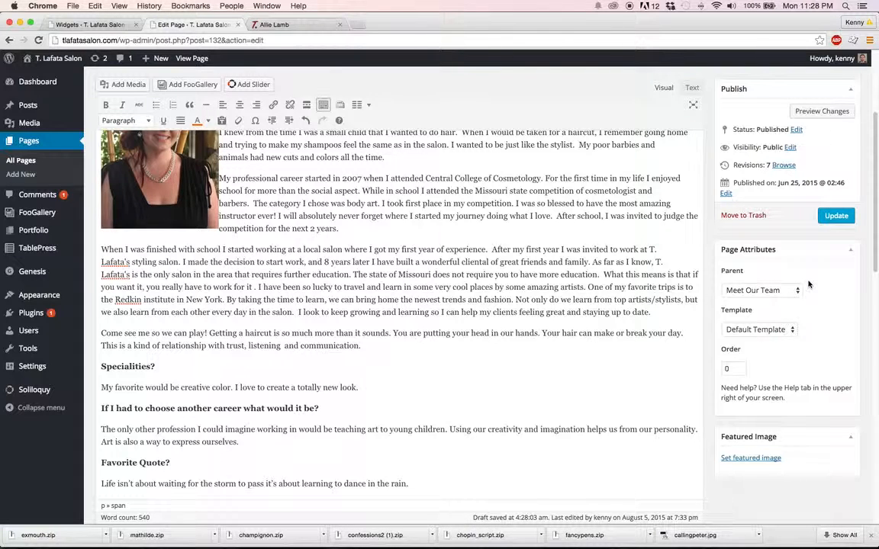
Examine the page templates available for the team member page, keeping Default Template
scroll(809, 285, down, 3)
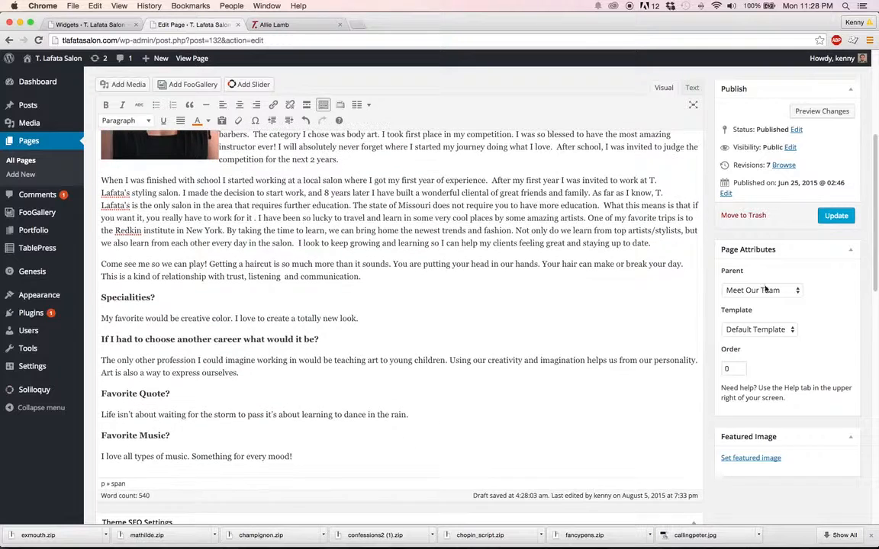
click(746, 332)
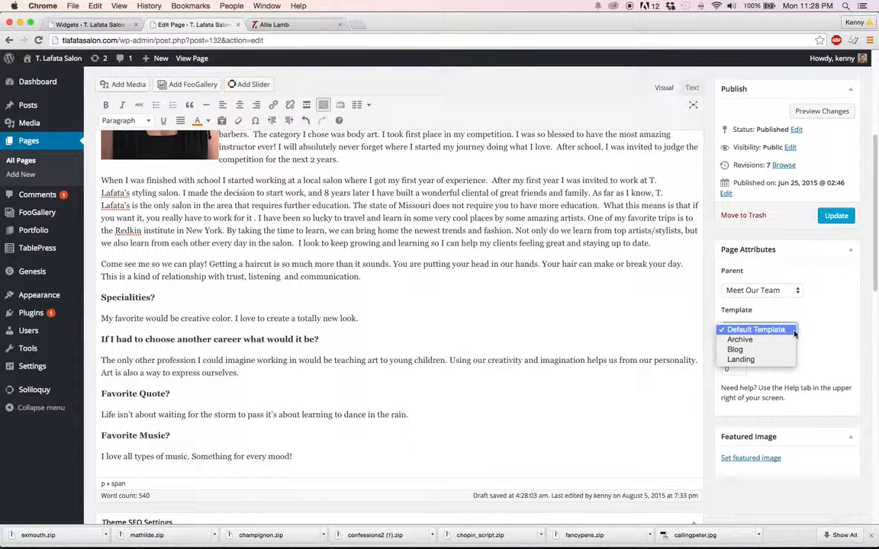
click(818, 331)
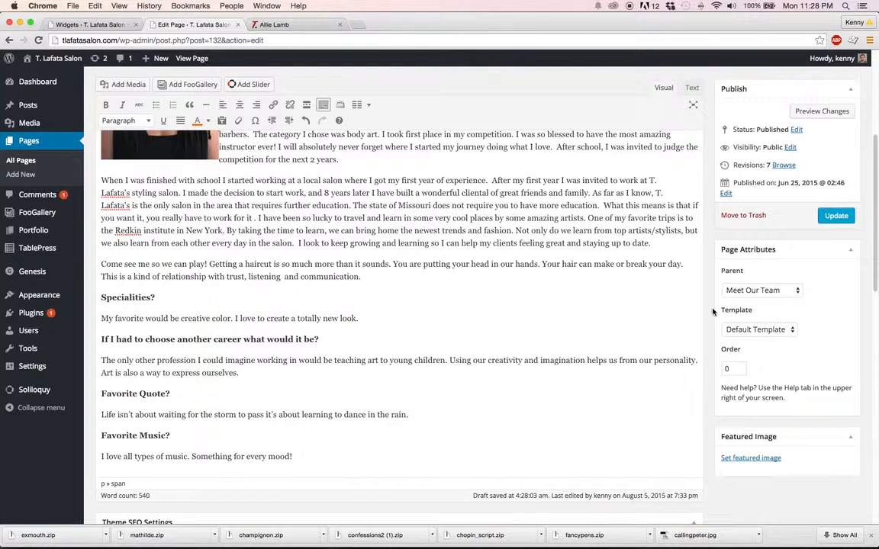
Review the Theme SEO, robots meta, layout and scripts settings below the page content
scroll(650, 280, down, 2)
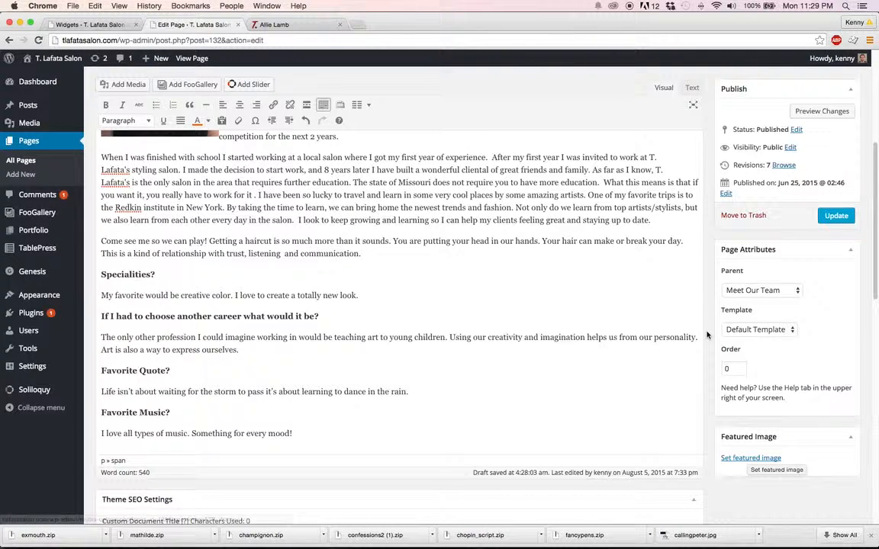
scroll(707, 334, down, 10)
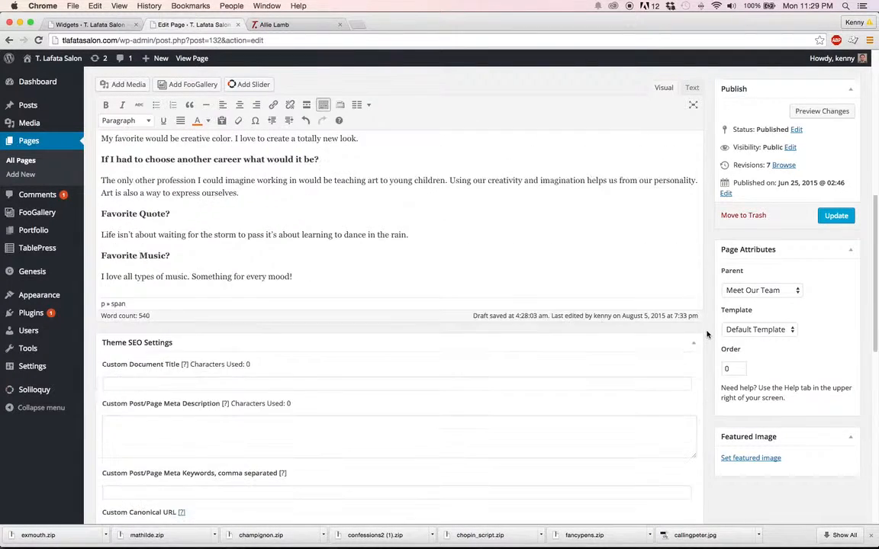
scroll(706, 334, down, 2)
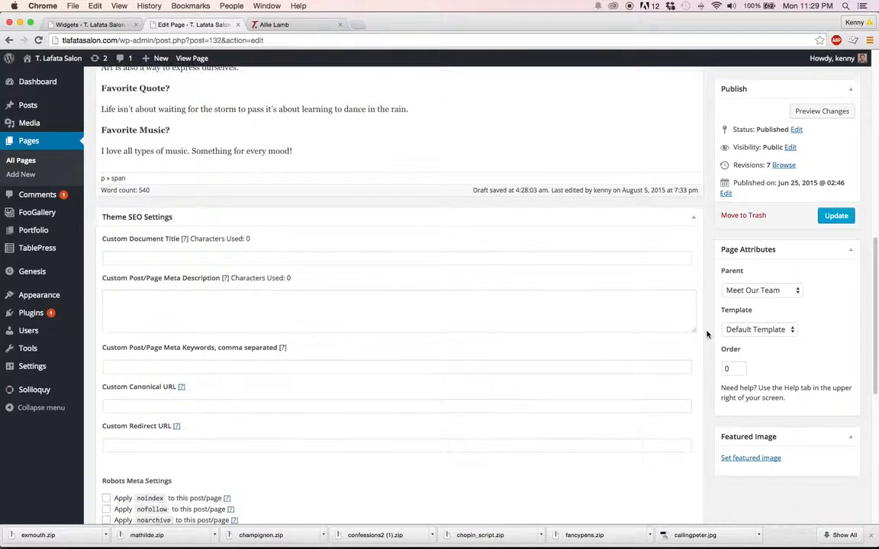
click(244, 257)
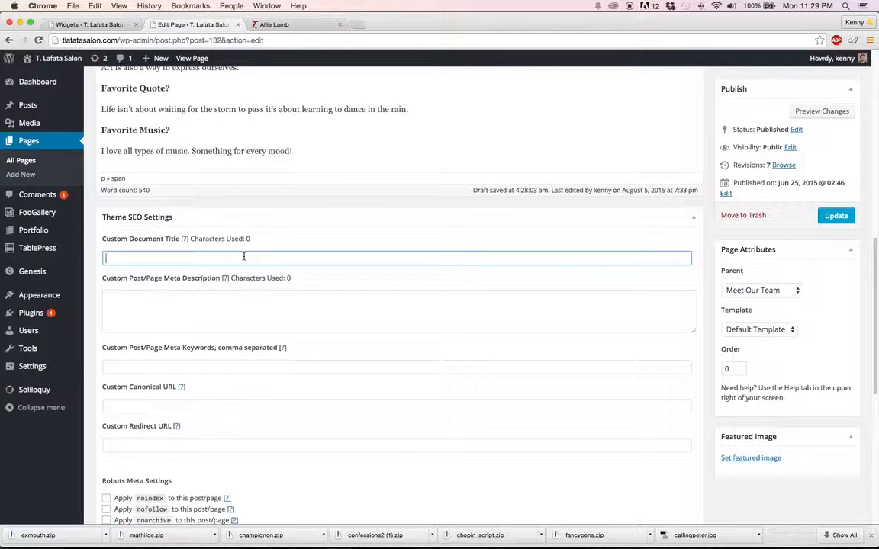
scroll(244, 258, down, 3)
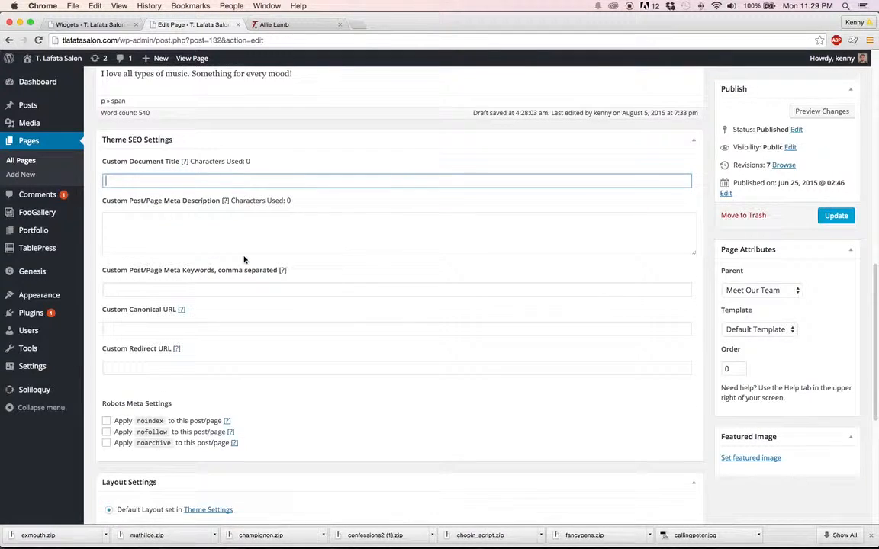
scroll(244, 260, down, 10)
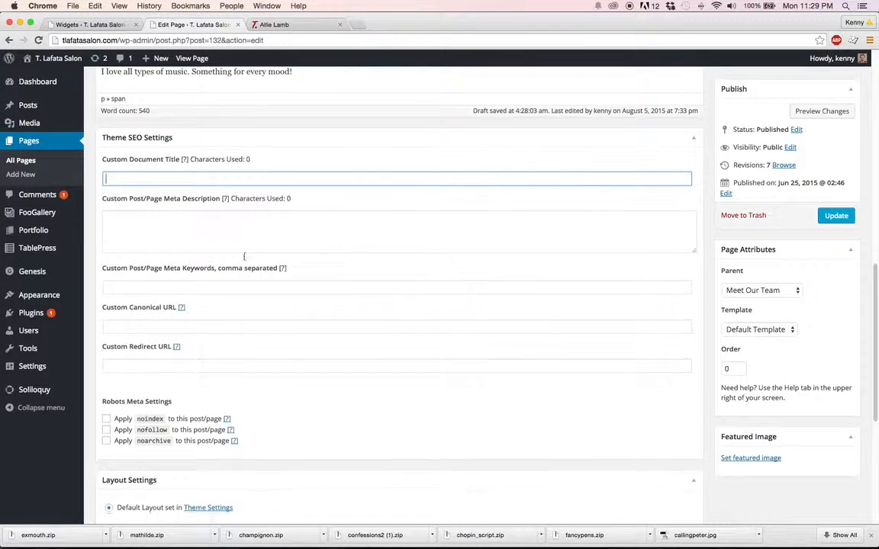
scroll(244, 259, down, 1)
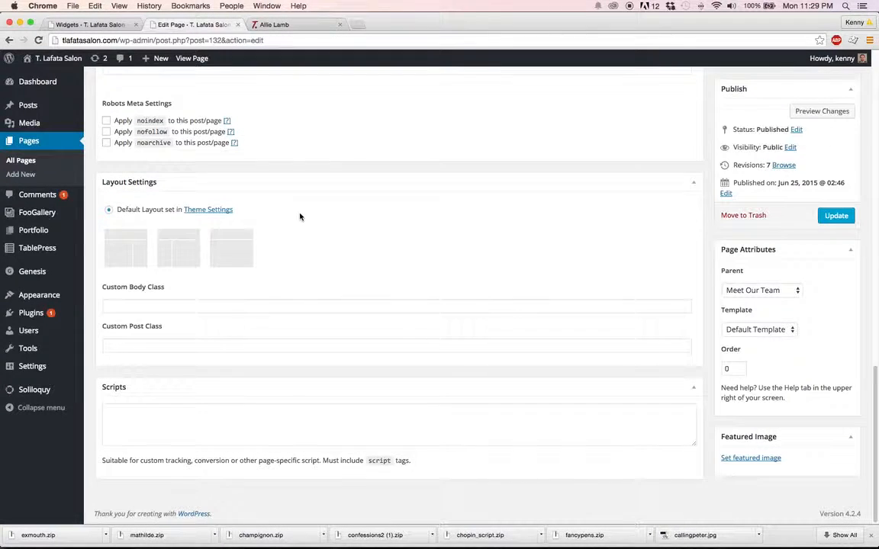
scroll(604, 279, up, 15)
scroll(604, 277, up, 5)
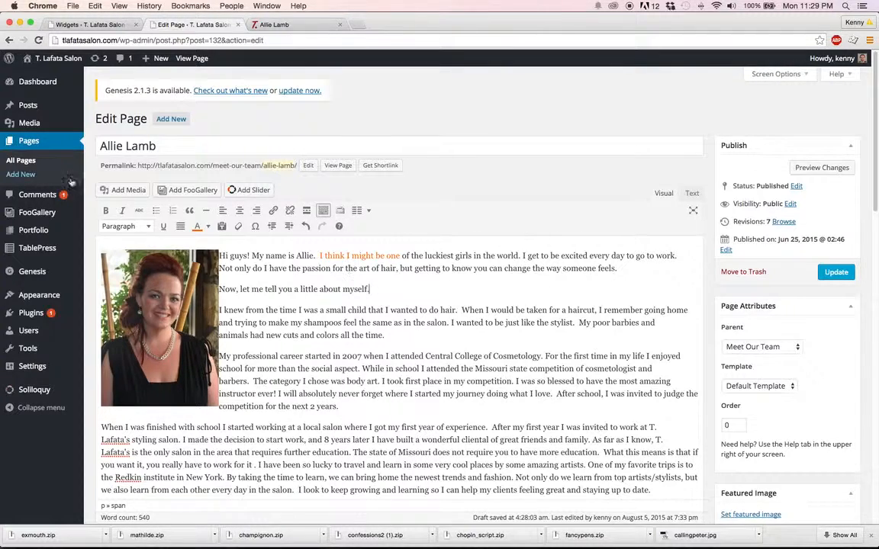
View the list of all pages and create a new page titled "A really cool Page"
click(27, 161)
click(513, 198)
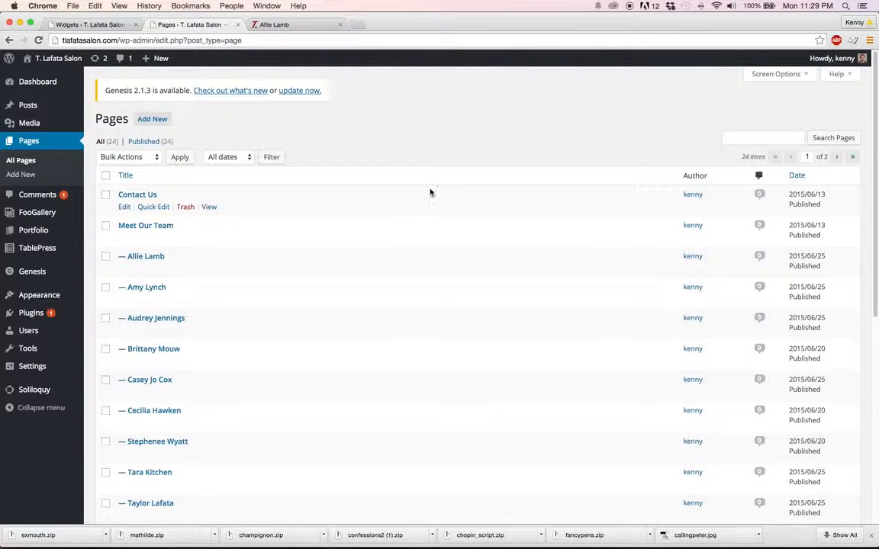
click(61, 177)
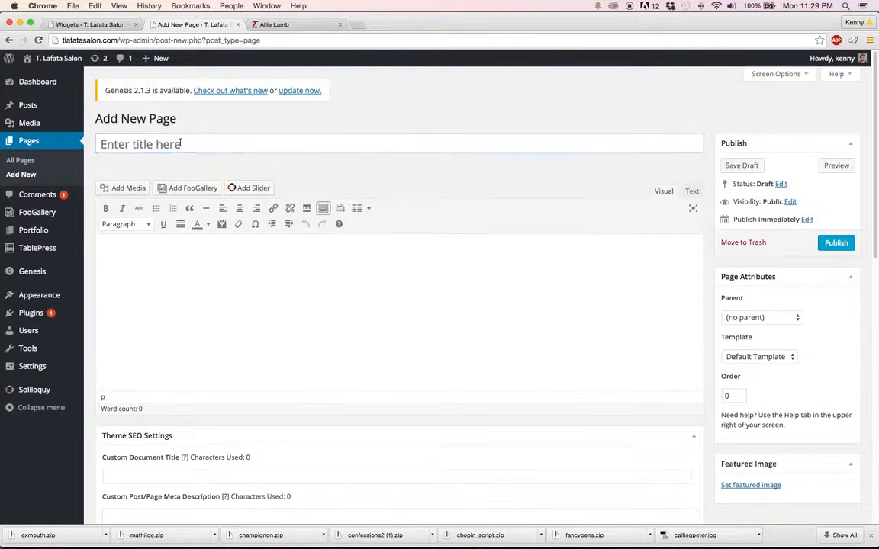
click(169, 143)
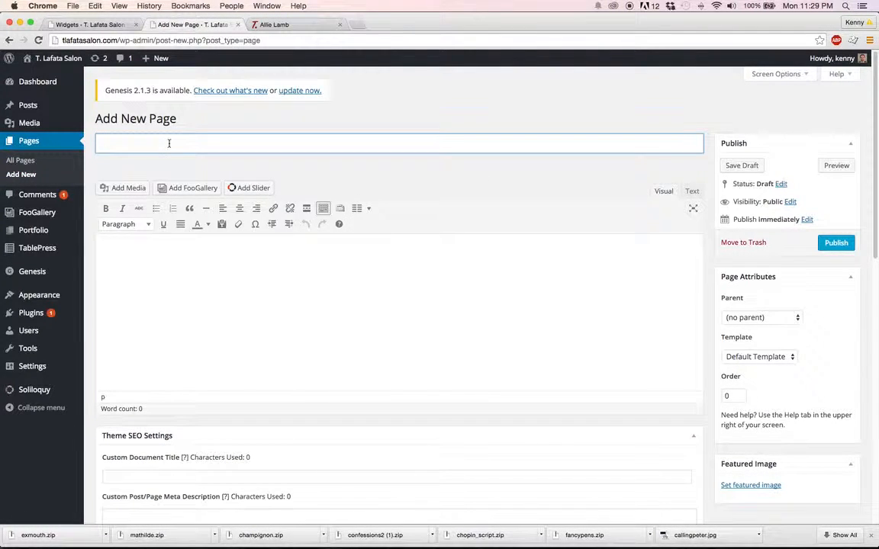
text(A really cool Page)
Enter "Type in whatever we want." as the new page's body text and format it as Heading 1
click(274, 274)
text(Type in whatever)
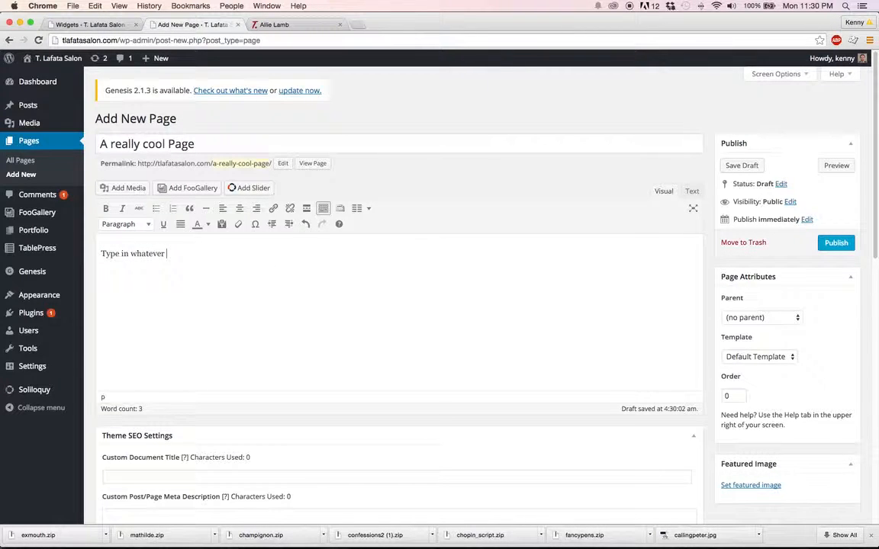
drag(200, 254, 100, 250)
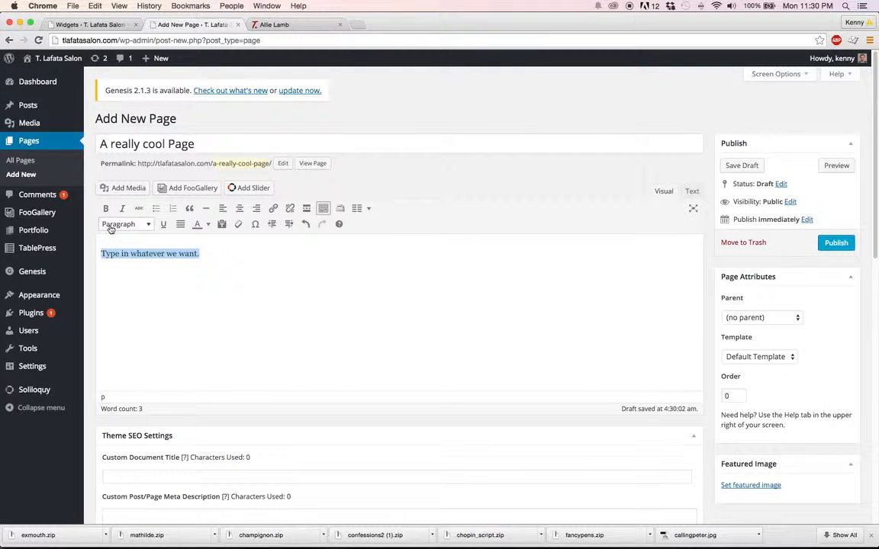
click(112, 225)
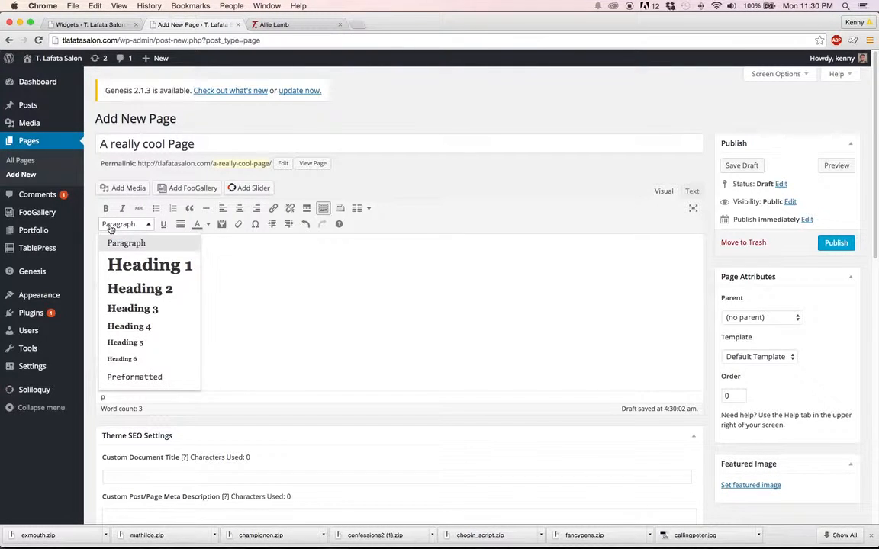
click(131, 269)
click(254, 270)
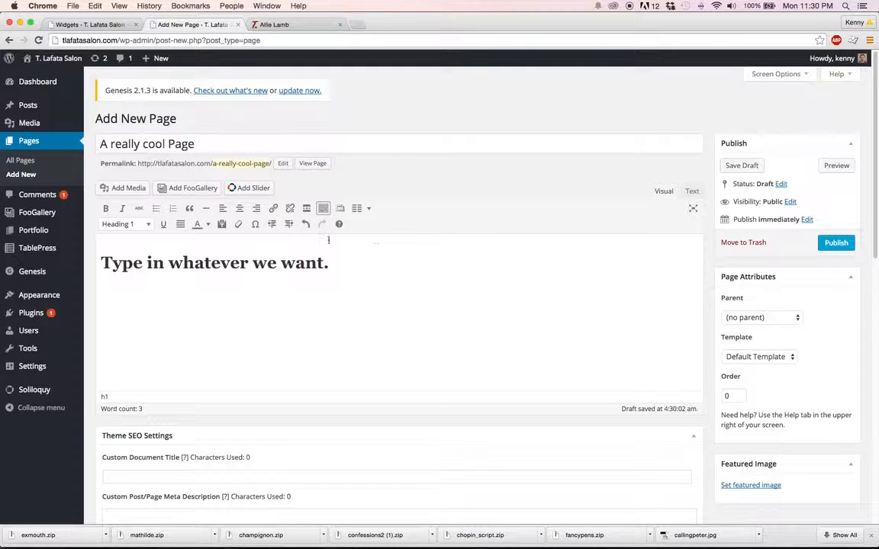
Preview the new page with its heading on the site and return to the page editor
click(836, 165)
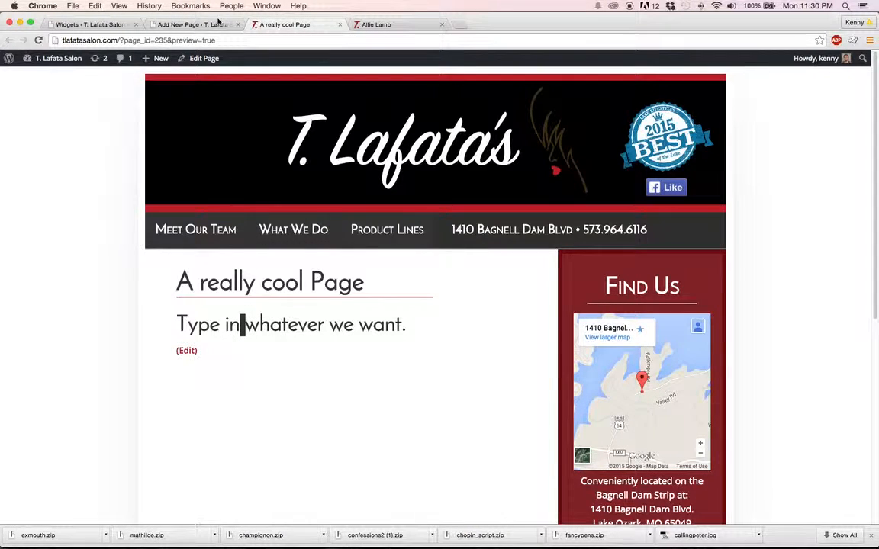
click(191, 25)
Start a new paragraph below the heading and open the media library to insert an image there
click(354, 271)
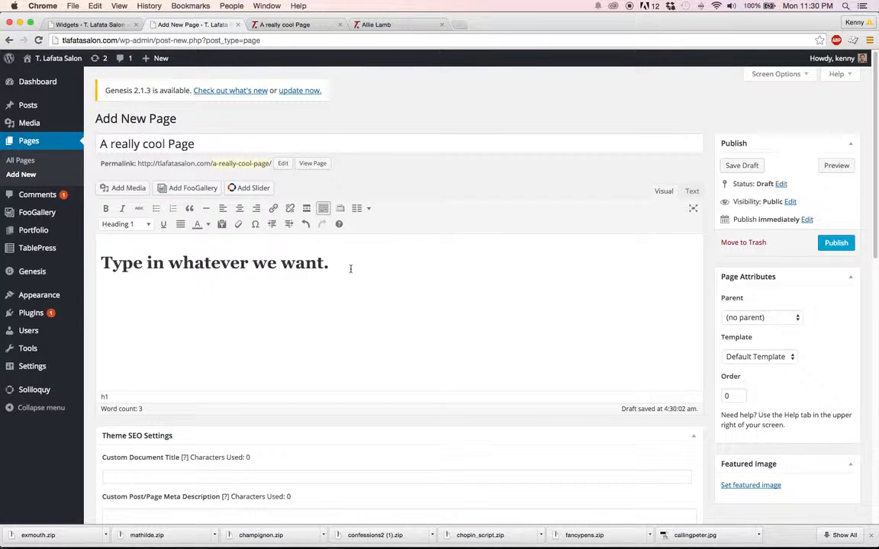
key(Return)
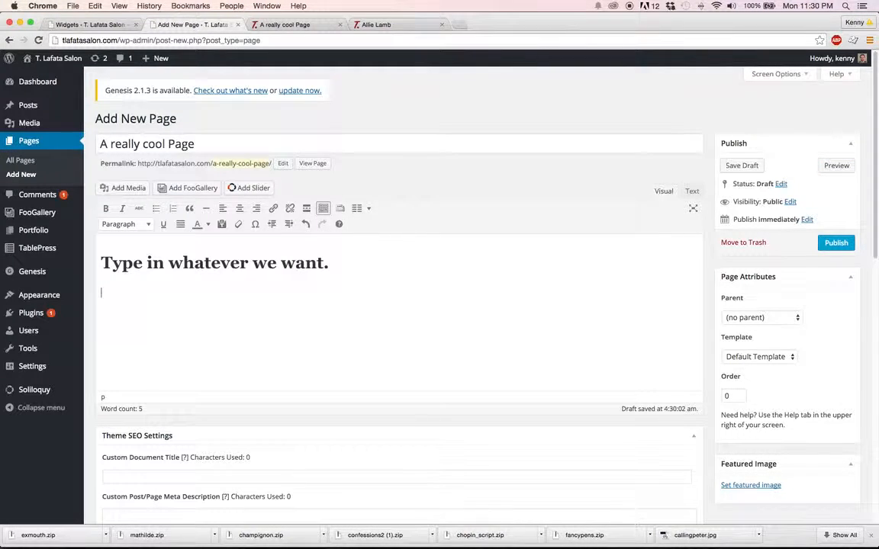
click(112, 189)
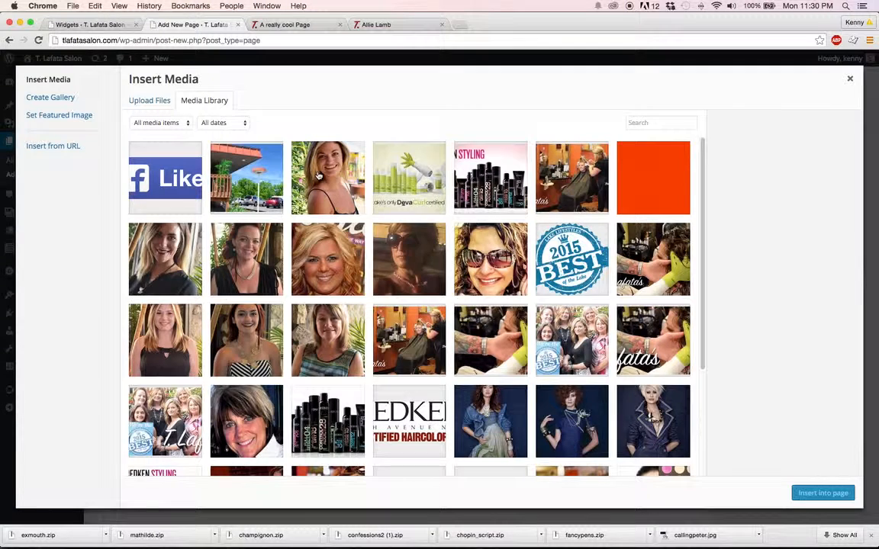
Examine the option for uploading image files from the computer, cancelling the file selection
click(150, 100)
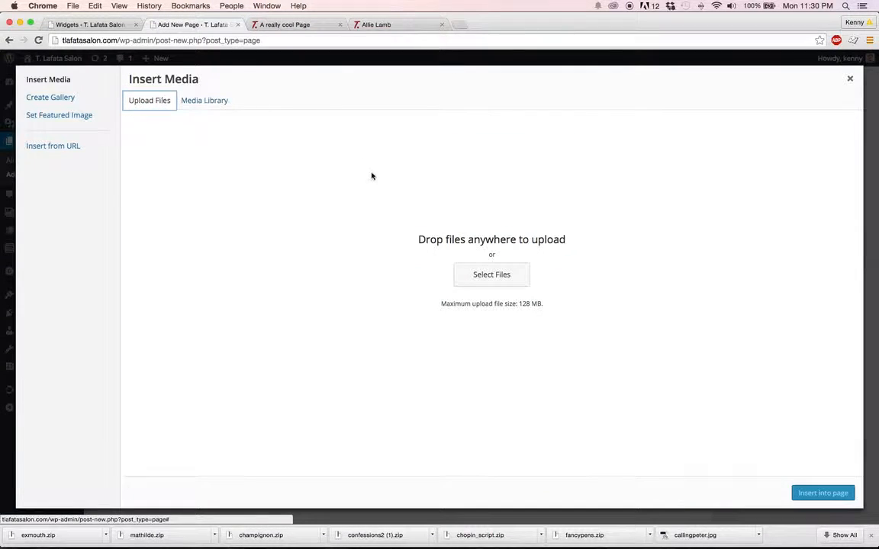
click(491, 276)
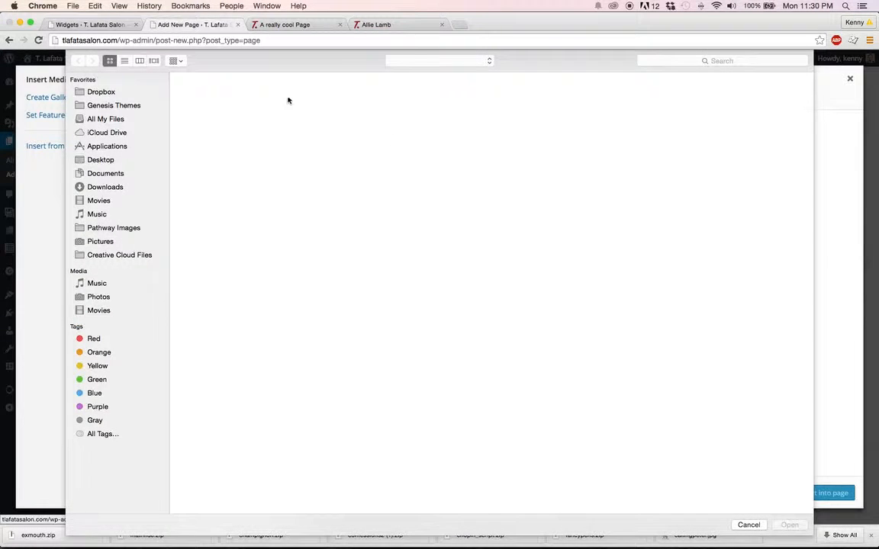
click(286, 99)
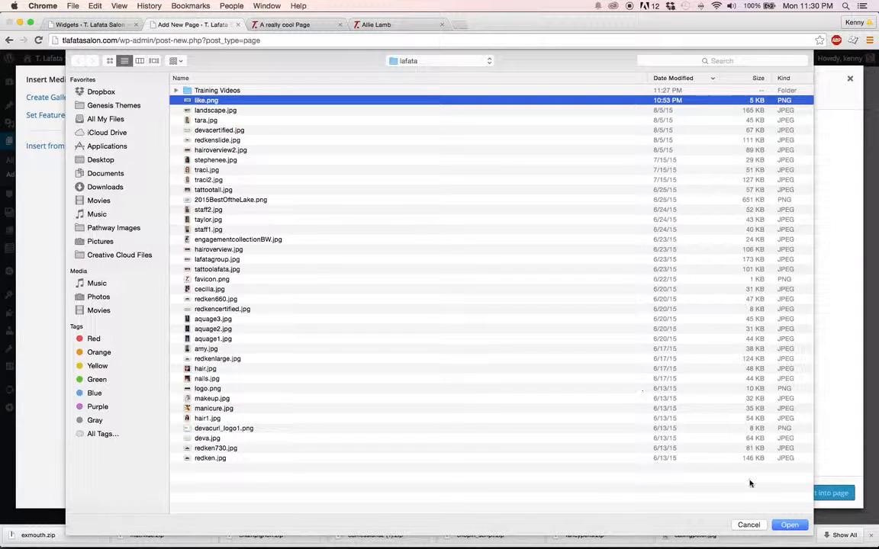
click(748, 525)
Insert the third media library image, a stylist's portrait, left-aligned at Full Size – 300 × 400 and linked to its media file
click(205, 100)
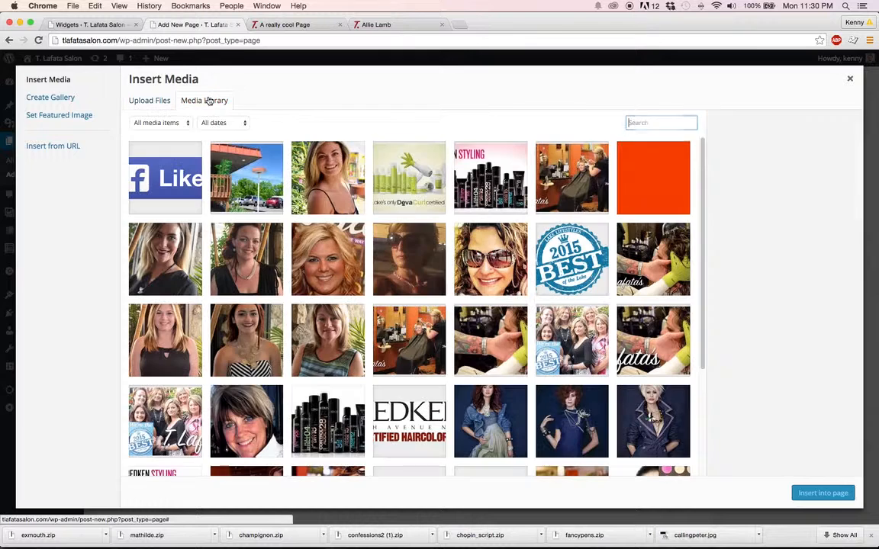
click(334, 183)
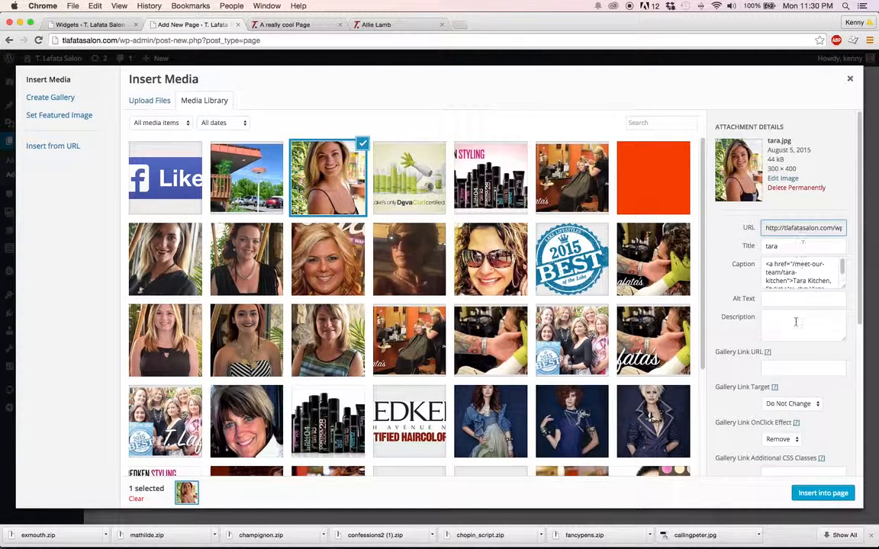
scroll(796, 322, down, 5)
scroll(836, 382, up, 5)
scroll(834, 366, down, 6)
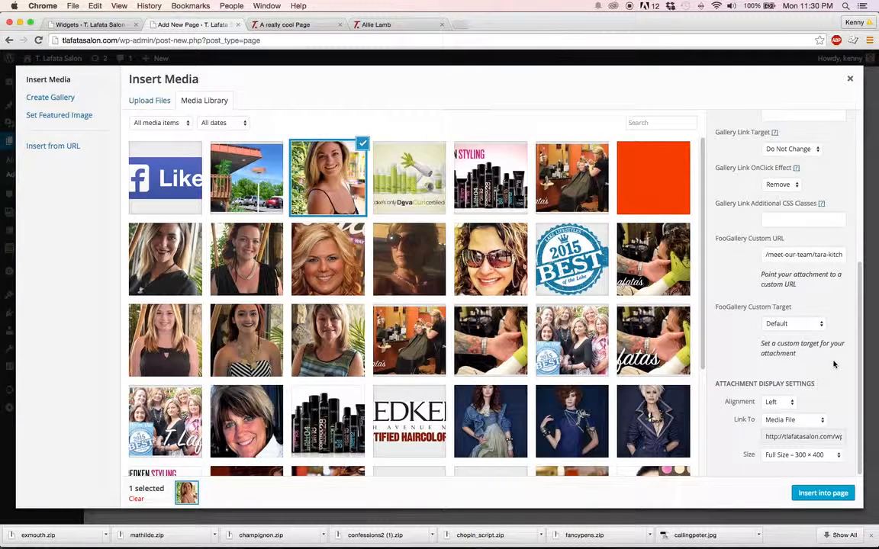
scroll(834, 365, up, 5)
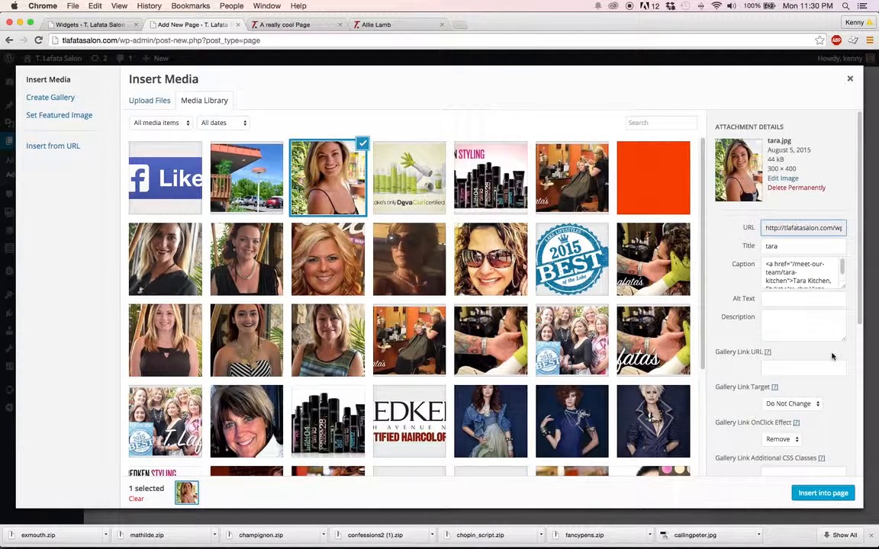
click(824, 493)
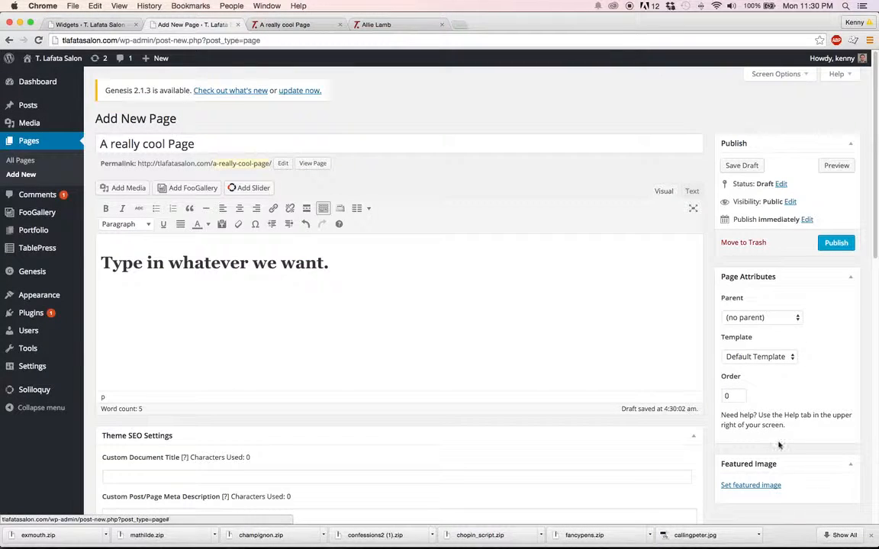
Preview the page on the site again and check the inserted portrait and its caption below the heading
scroll(287, 309, down, 1)
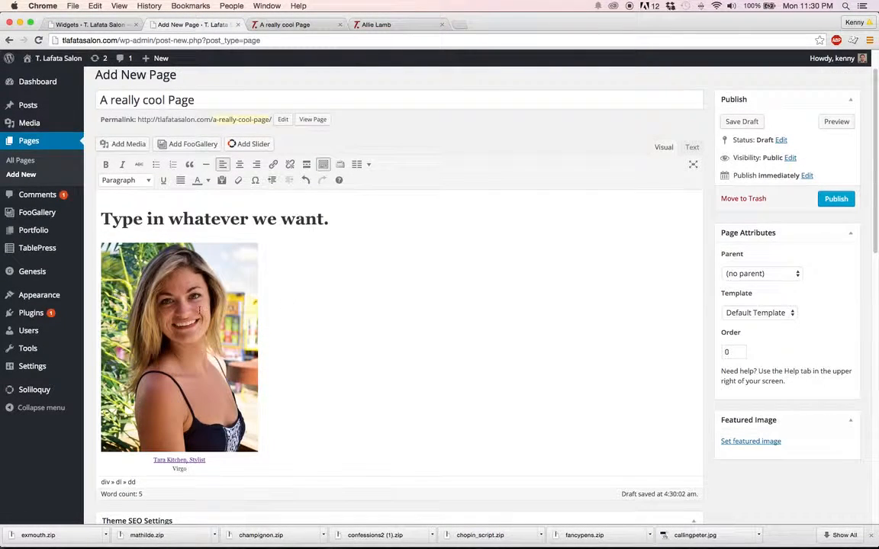
click(827, 121)
click(270, 24)
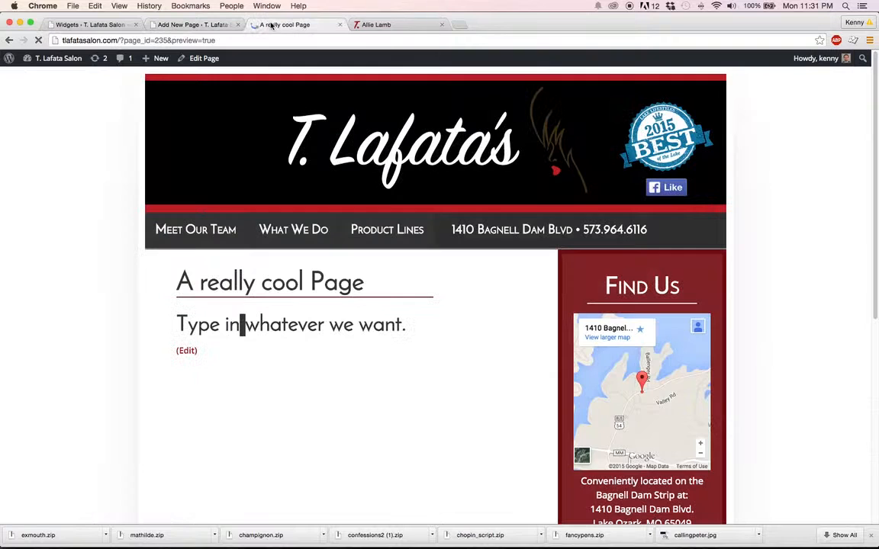
scroll(82, 293, down, 3)
scroll(83, 292, down, 1)
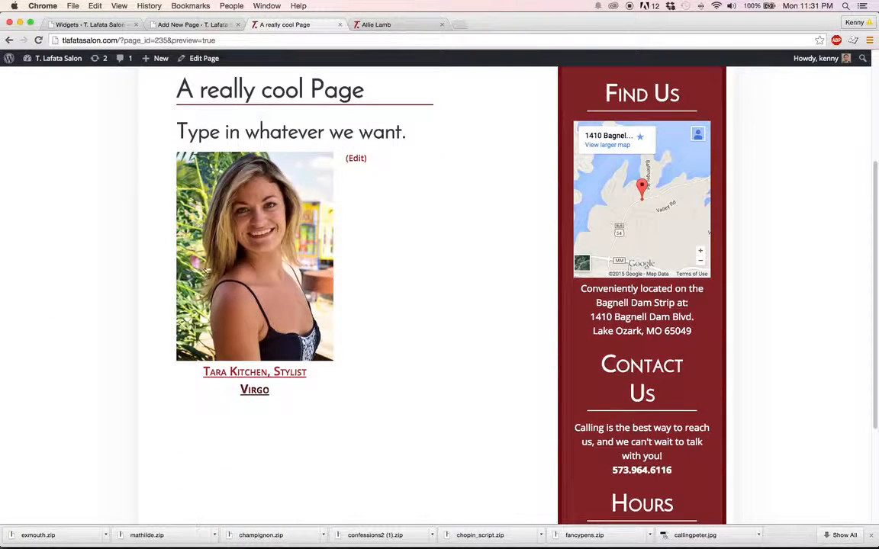
Back in the page editor, change the portrait's image details to size Medium – 225 × 300 with centre alignment and update it
click(213, 26)
scroll(390, 224, down, 2)
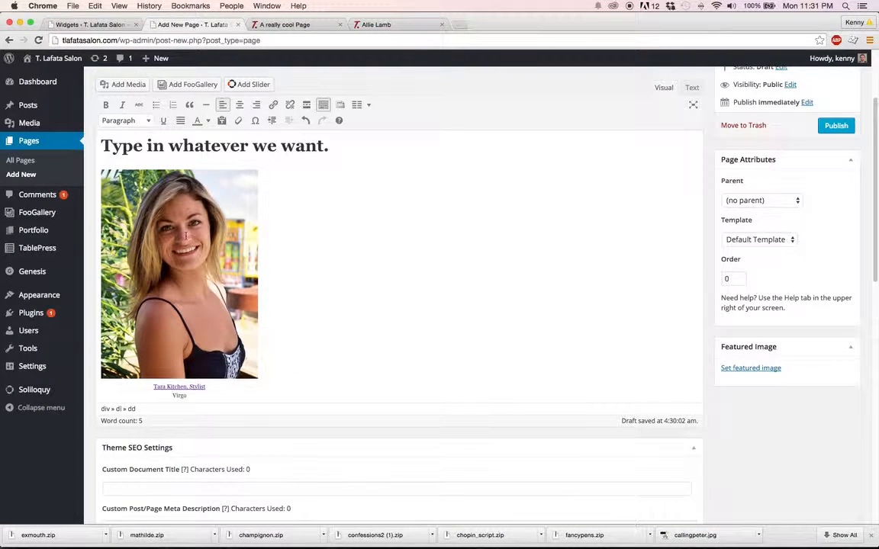
click(186, 237)
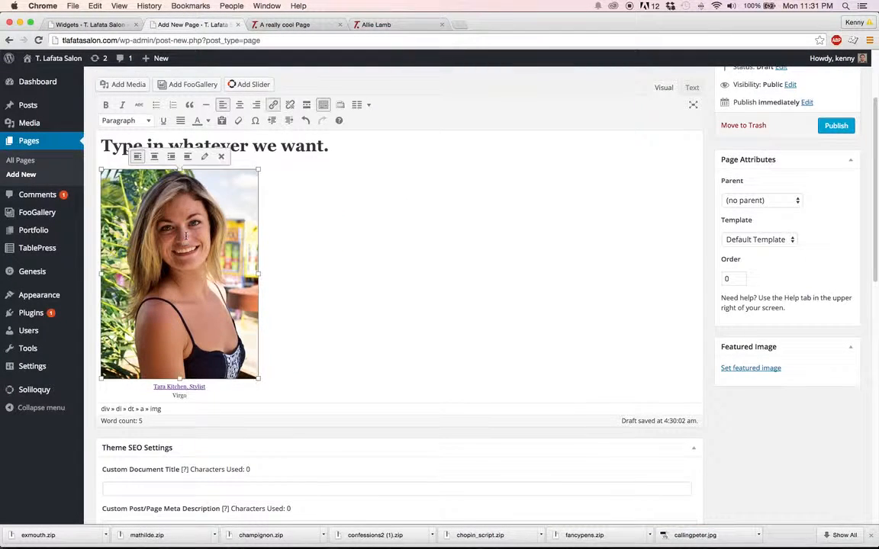
click(205, 157)
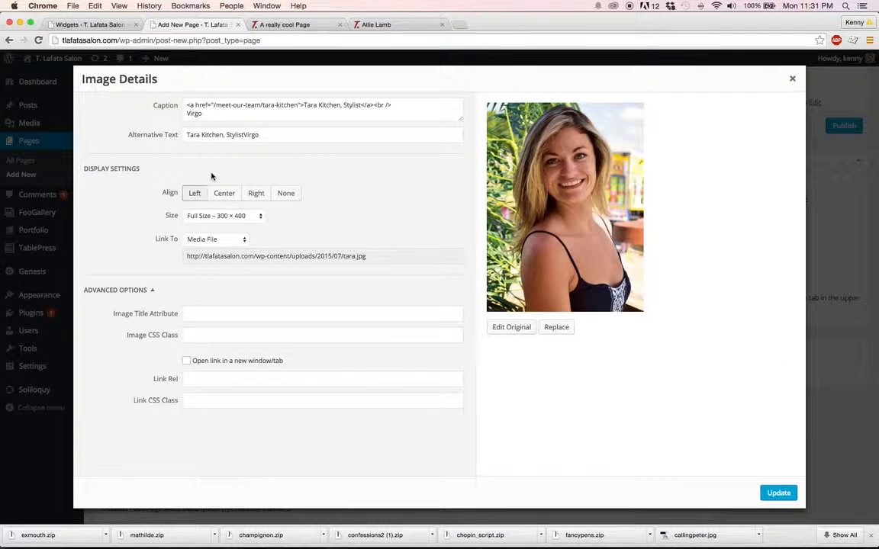
click(220, 216)
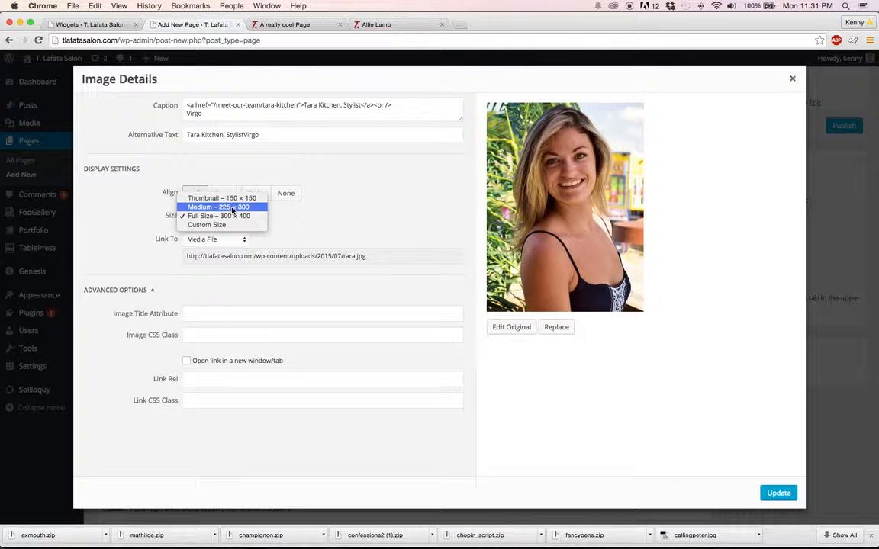
click(232, 207)
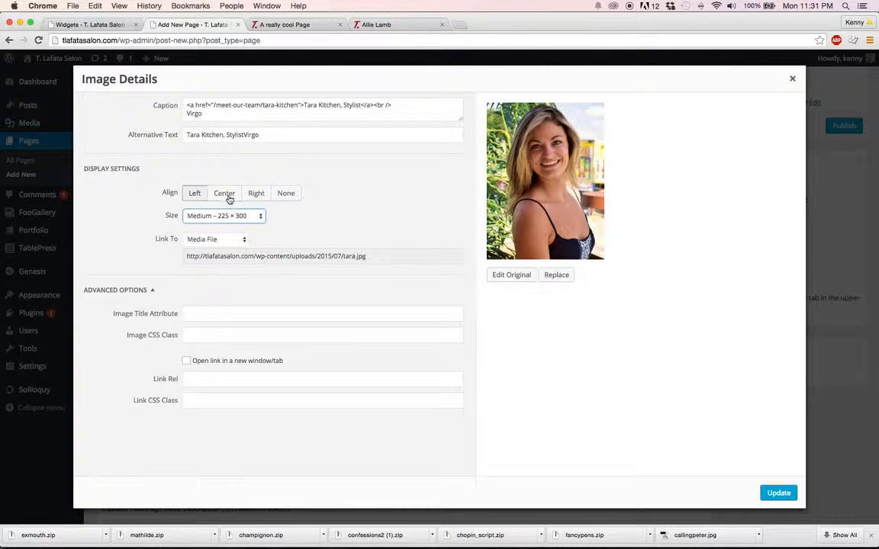
click(225, 199)
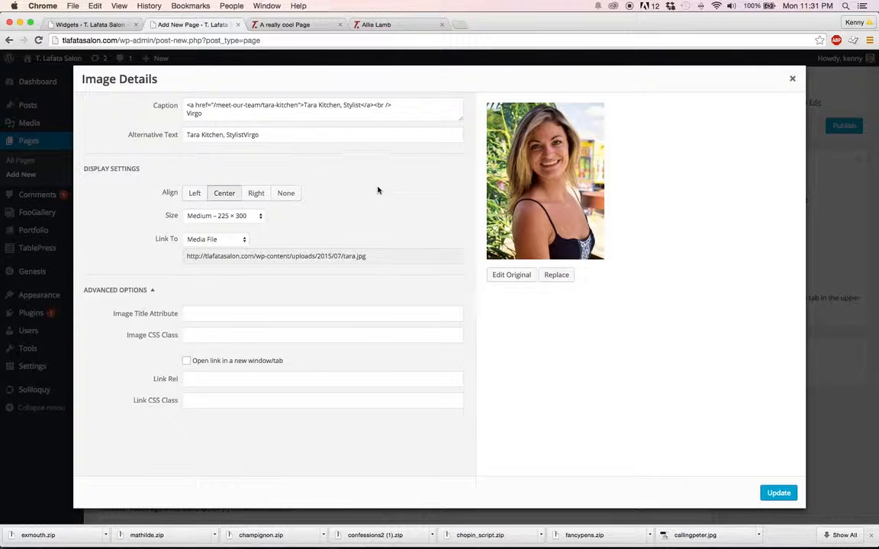
drag(229, 116, 190, 104)
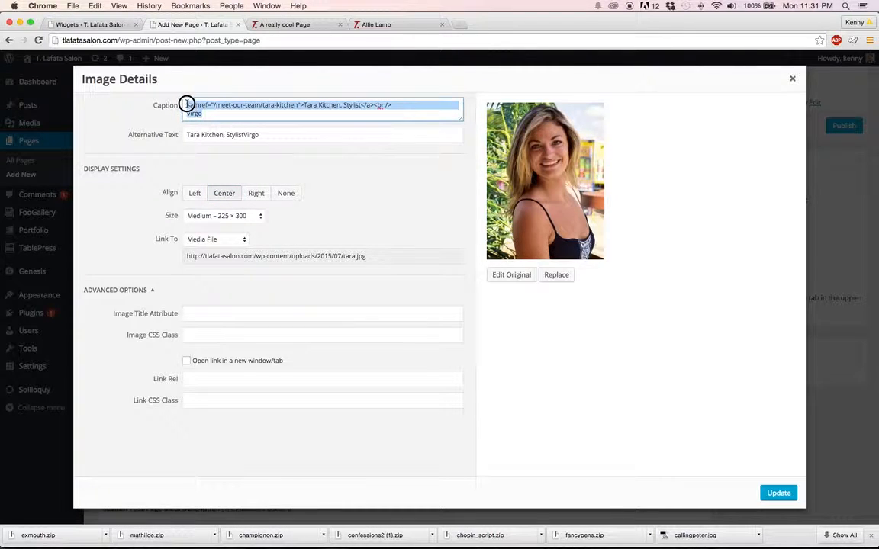
click(220, 116)
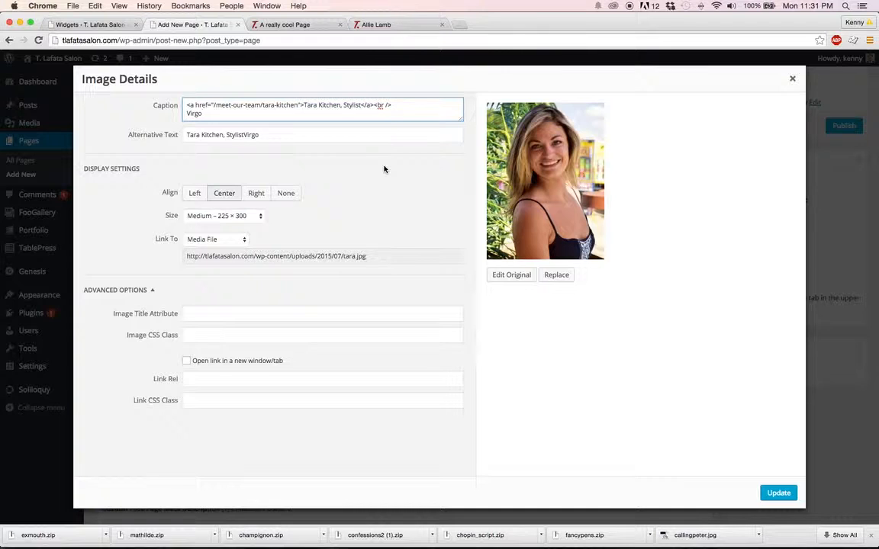
click(789, 499)
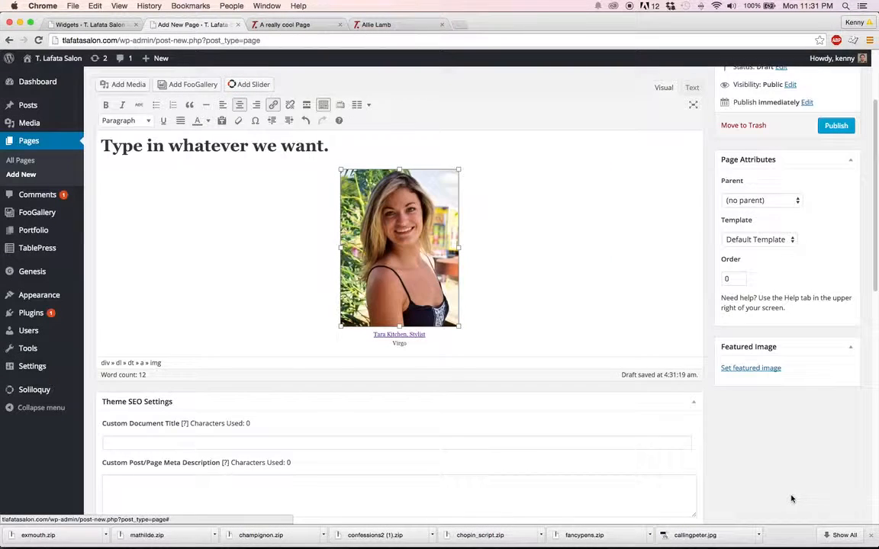
Preview the page on the site again and check the portrait's new size and alignment below the heading
click(836, 158)
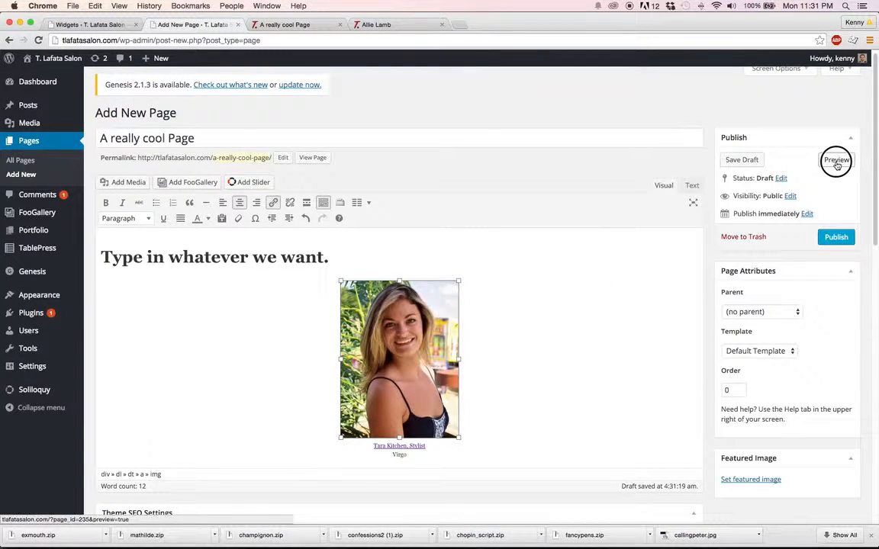
click(266, 24)
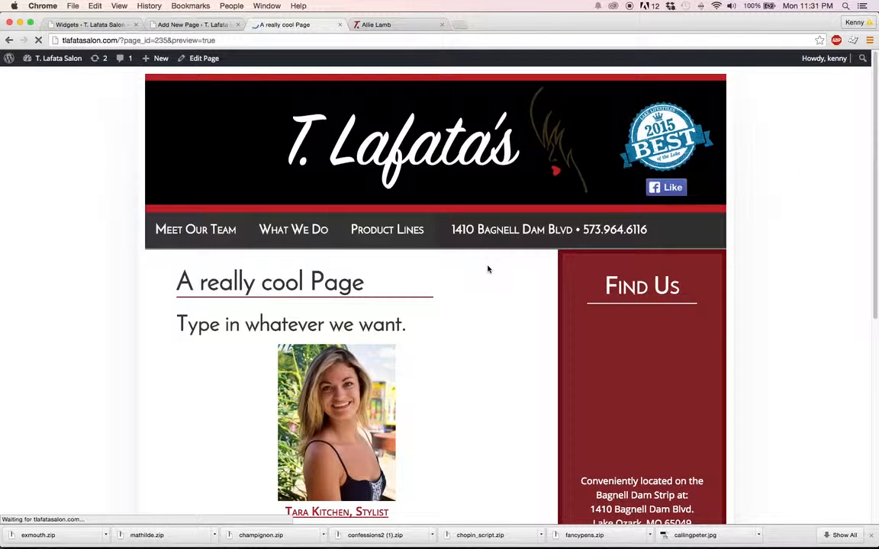
scroll(486, 255, down, 3)
scroll(486, 257, down, 2)
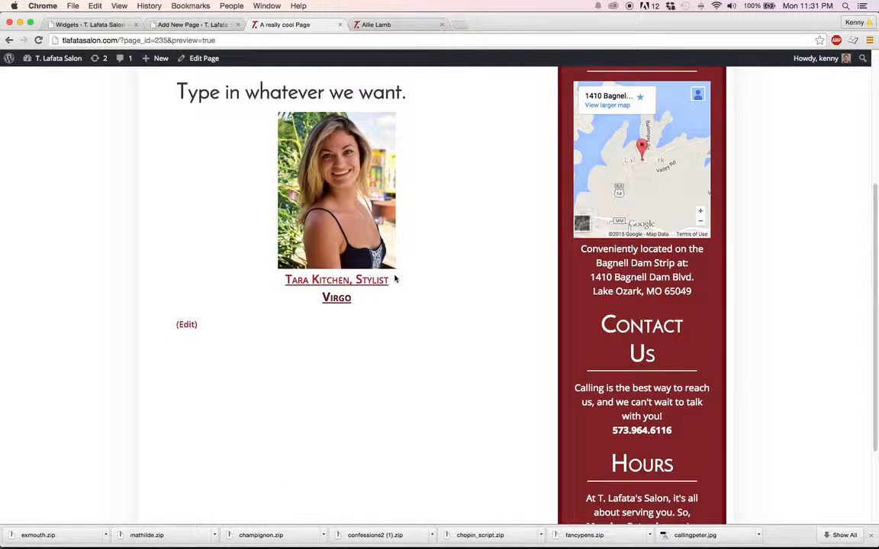
Return to the page editor, deselect the portrait and look over the page content
click(191, 25)
scroll(491, 266, down, 3)
click(522, 272)
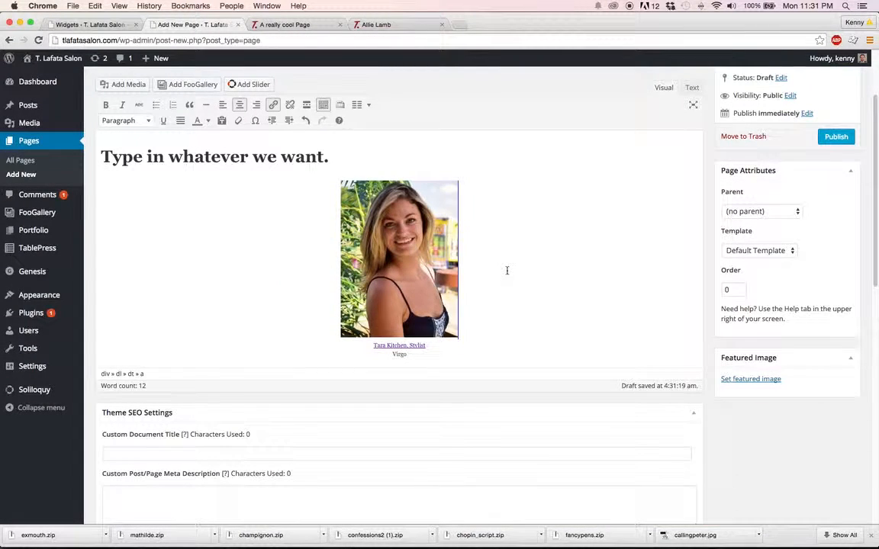
scroll(507, 270, down, 1)
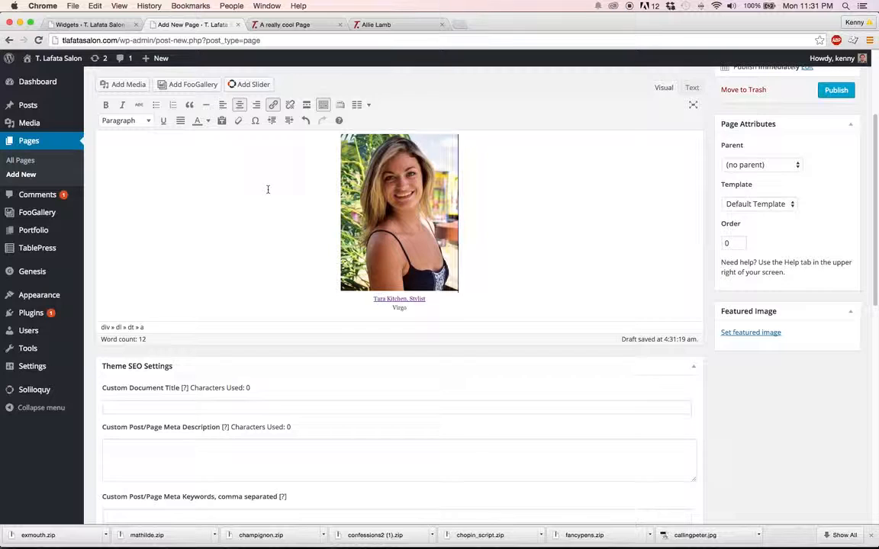
scroll(268, 189, up, 4)
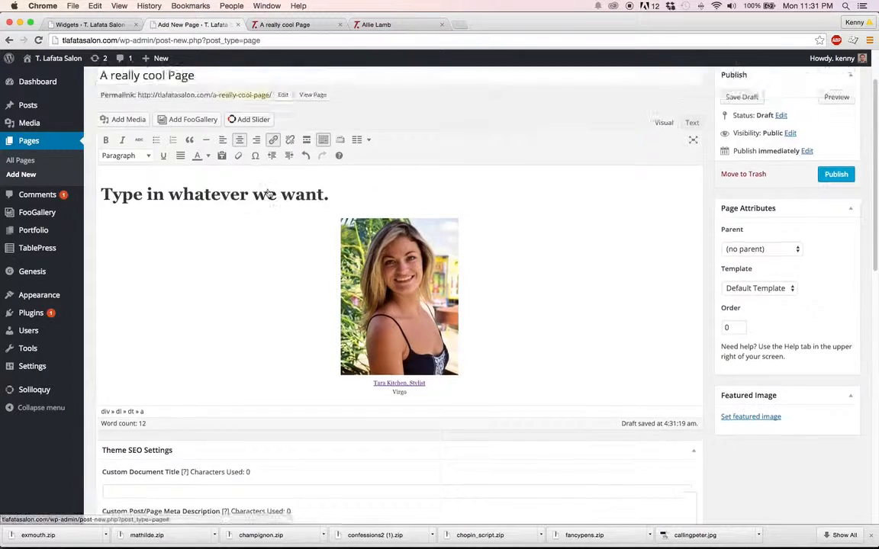